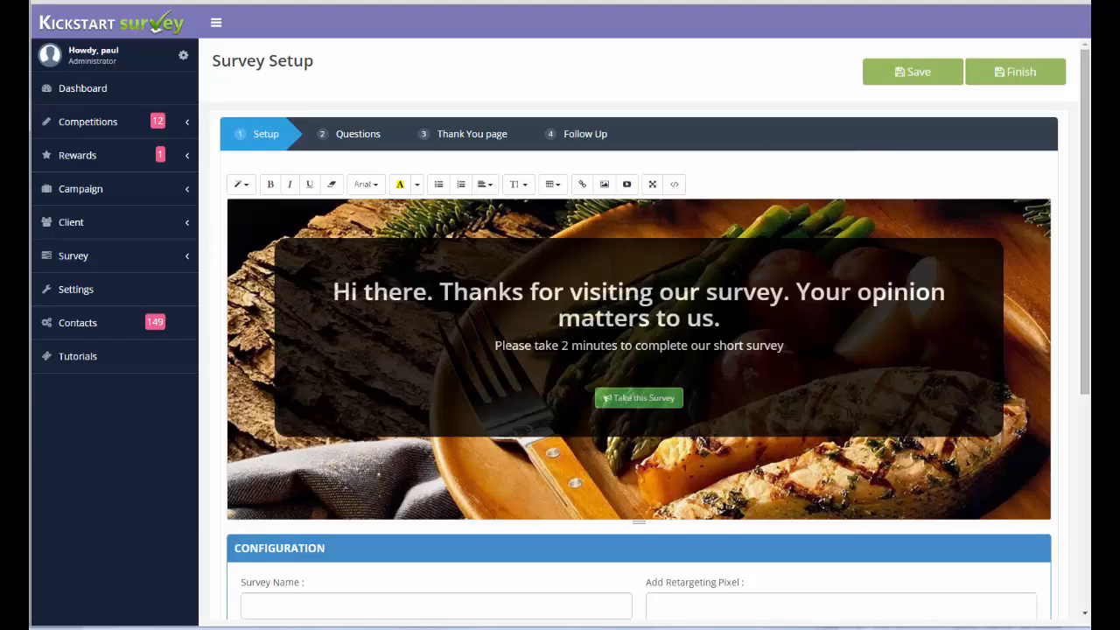
Name the survey "Dating Survey v1" in its configuration.
left_click(335, 602)
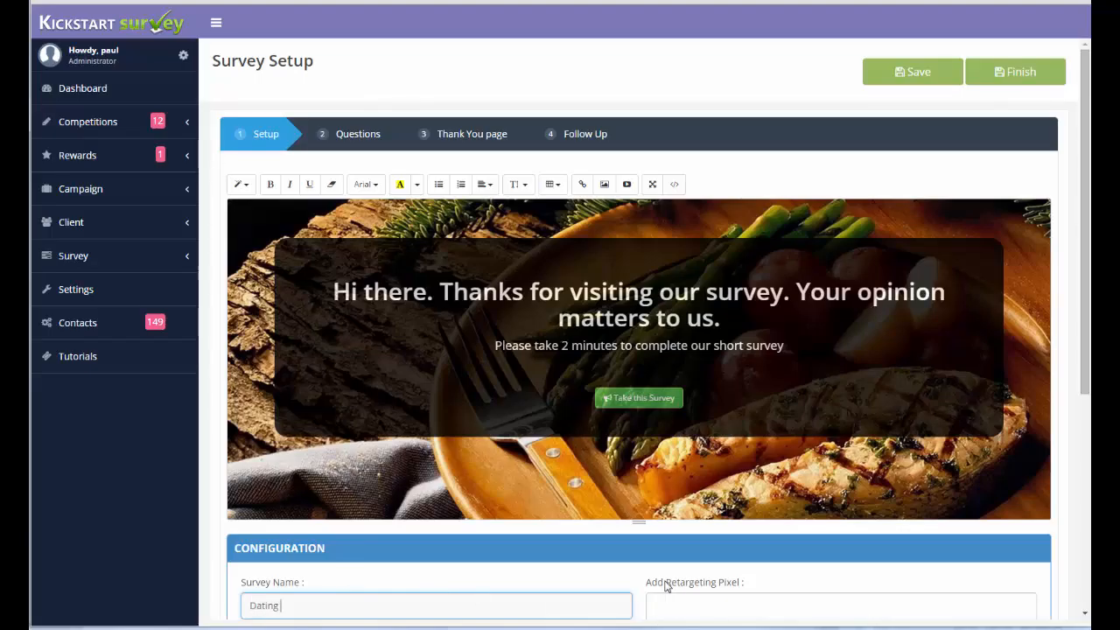
type("Surb")
type("y")
key("BackSpace")
type("ey v1")
Replace the survey's background image with couple_sunset.jpg.
left_click_drag(1083, 188, 1084, 304)
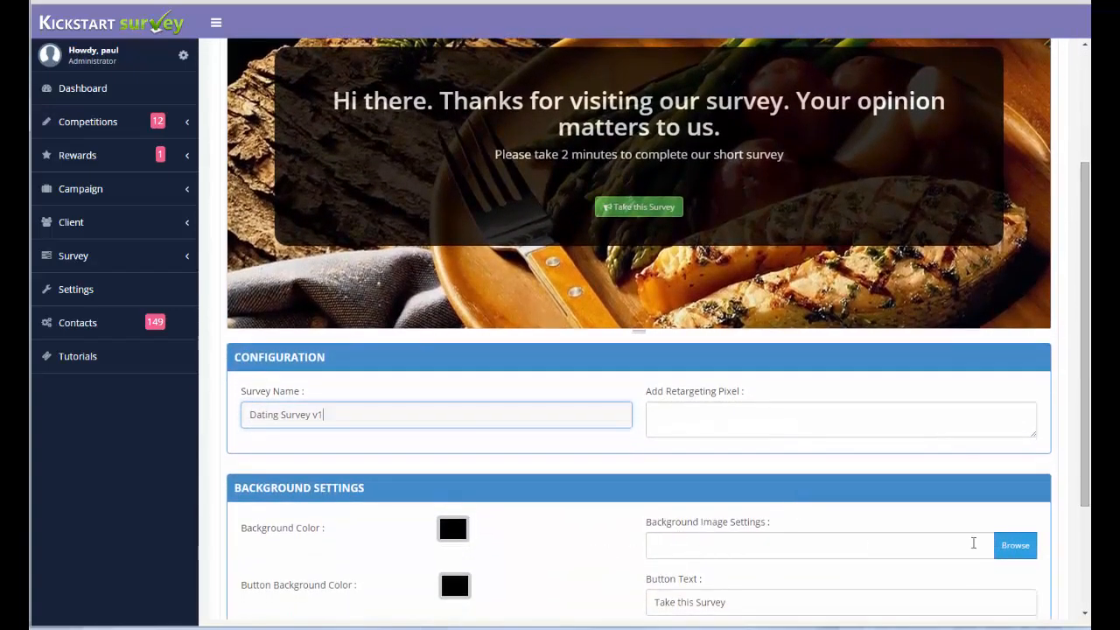
left_click(1014, 549)
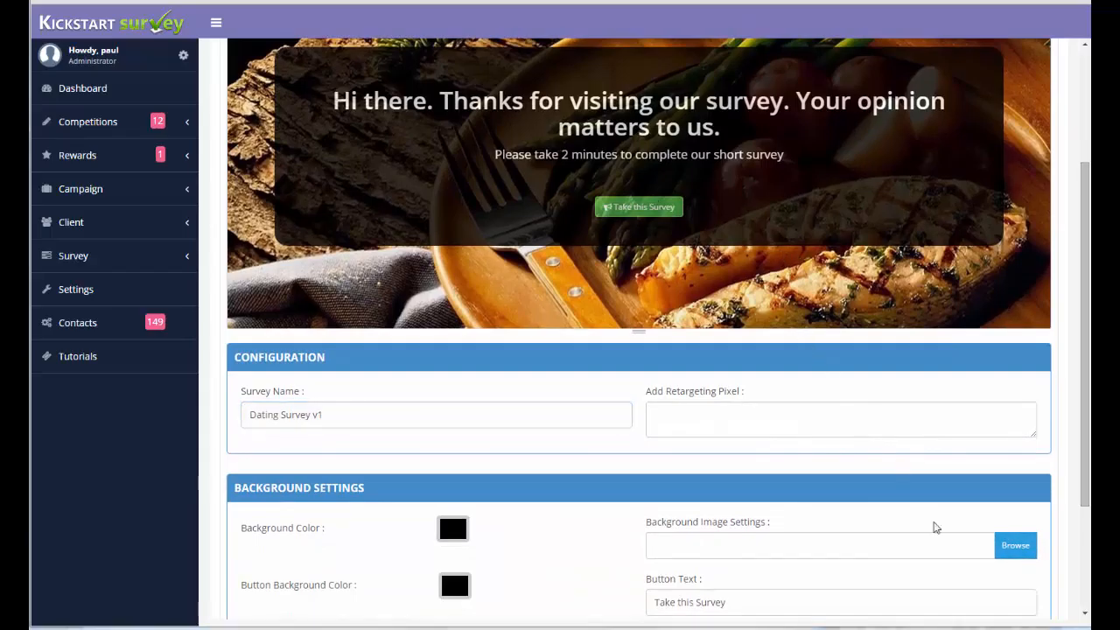
left_click(792, 523)
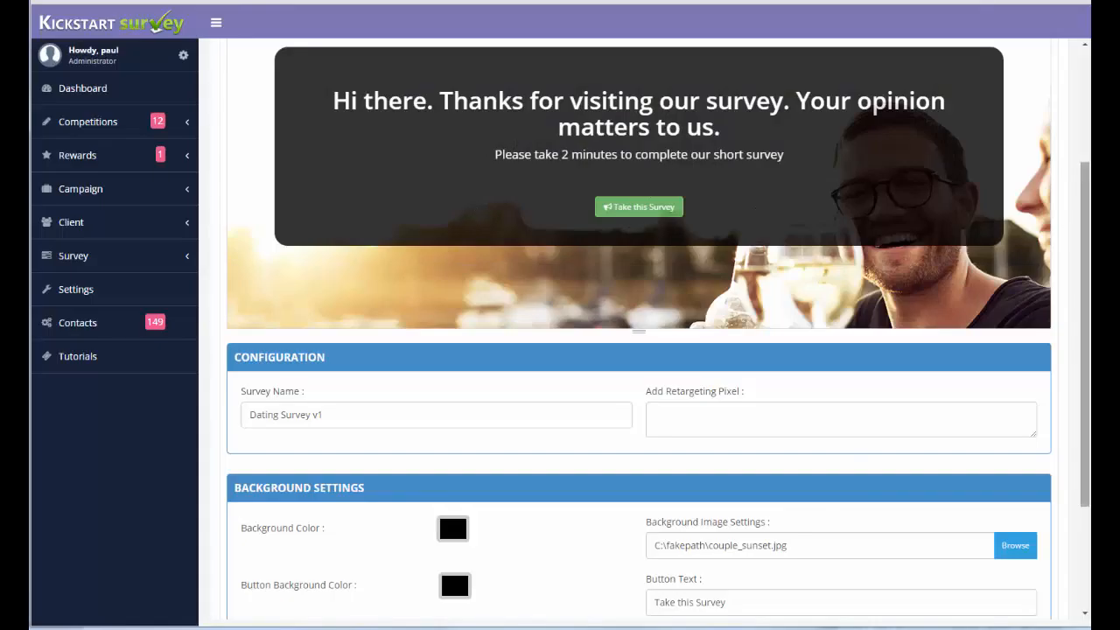
Add the word "dating" before "survey" in the welcome heading and put "Your opinion matters to us." on its own line.
scroll(1080, 230, "up", 1)
scroll(1079, 230, "up", 2)
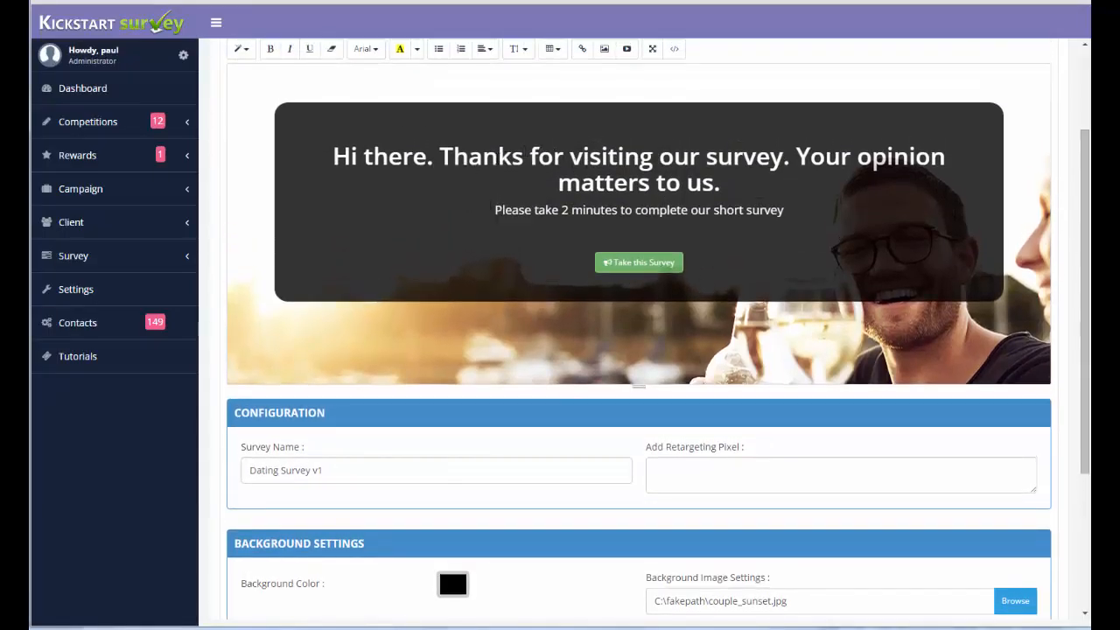
double_click(496, 158)
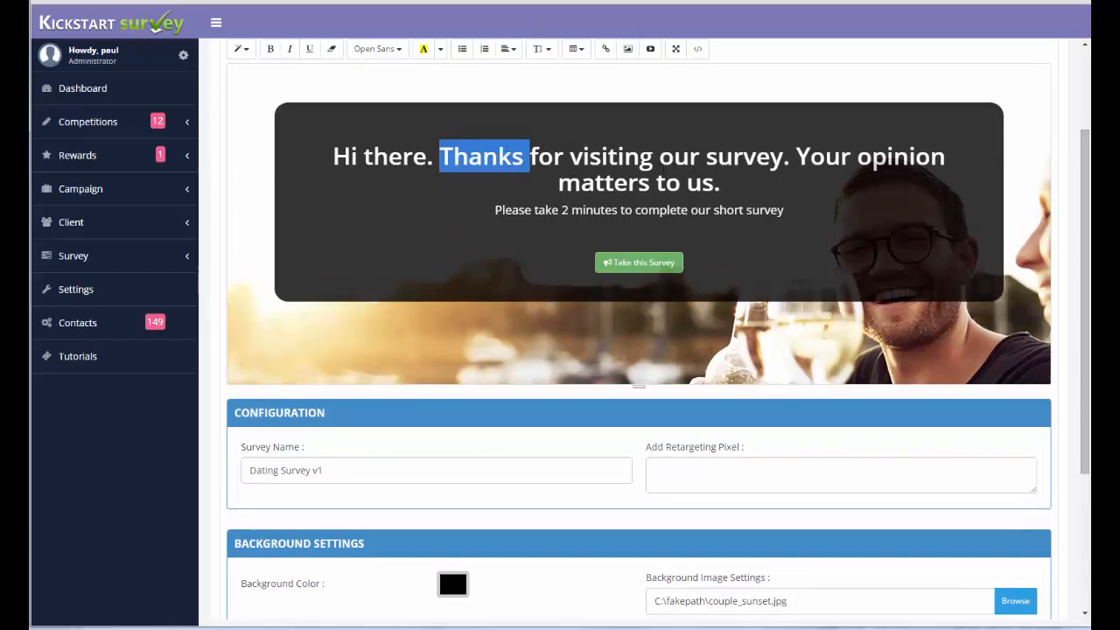
left_click(707, 158)
type("dating")
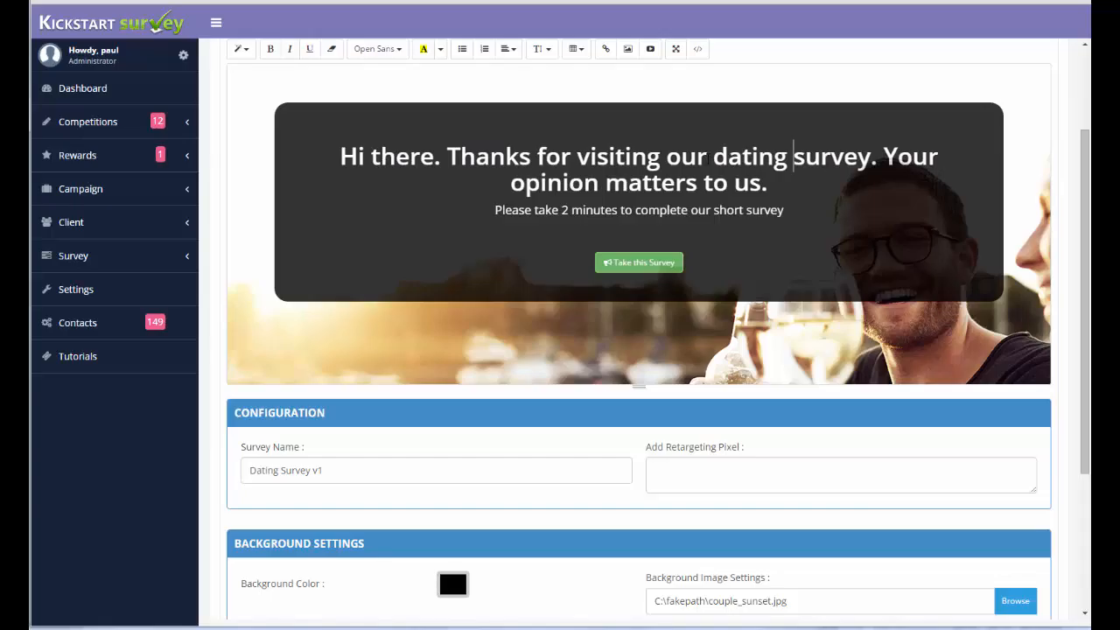
left_click(884, 158)
key("Return")
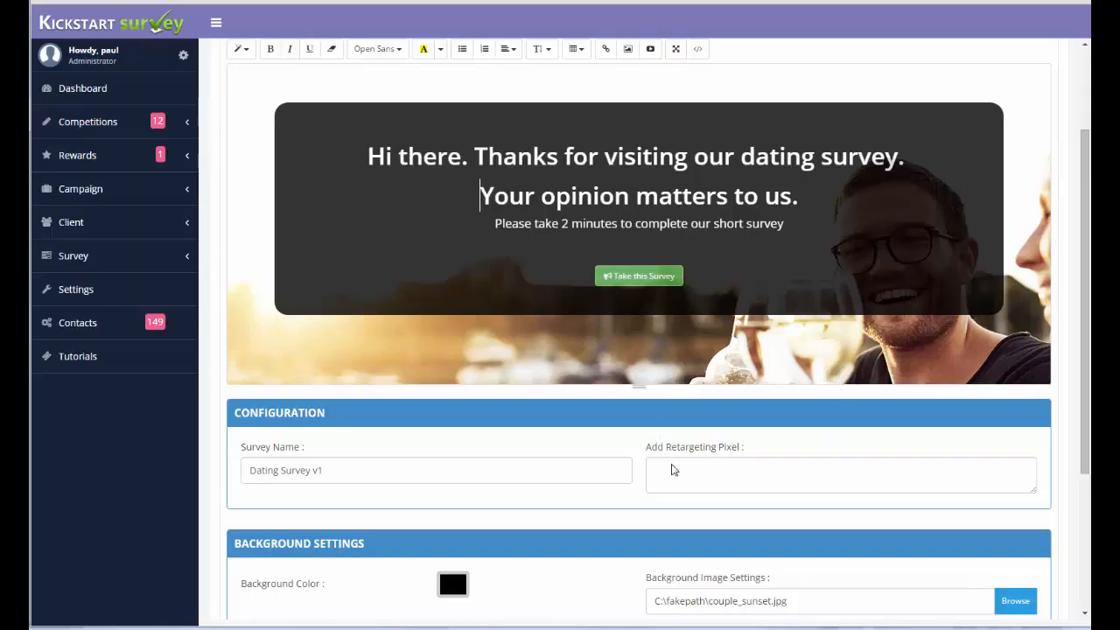
Paste the copied script as the survey's retargeting pixel and open the Questions stage of the setup.
left_click(681, 463)
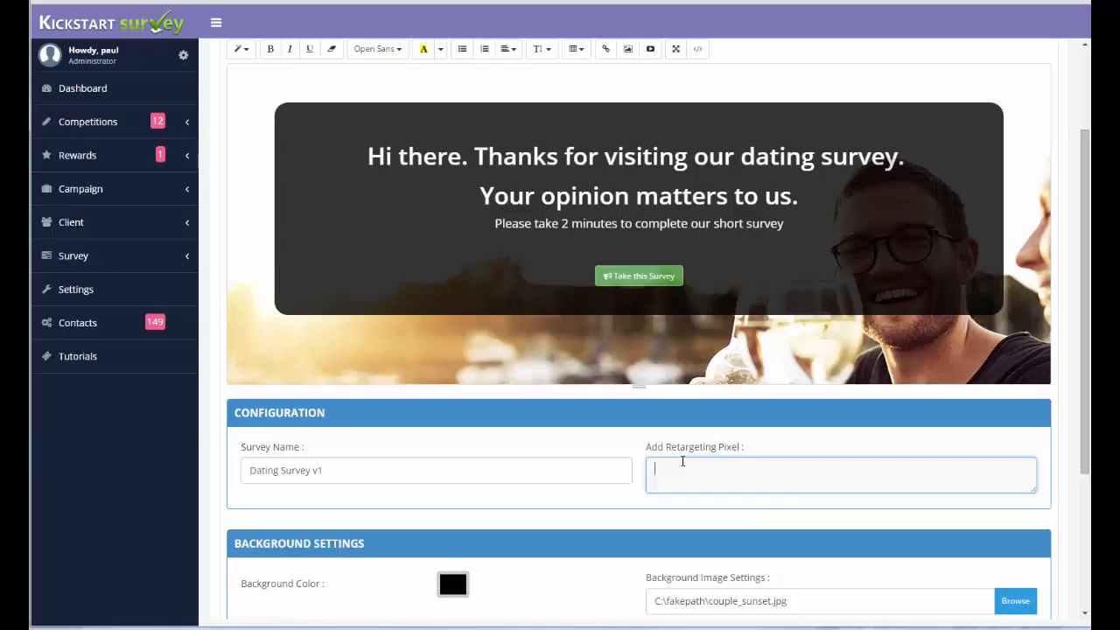
key("ctrl+v")
left_click_drag(1081, 378, 1081, 440)
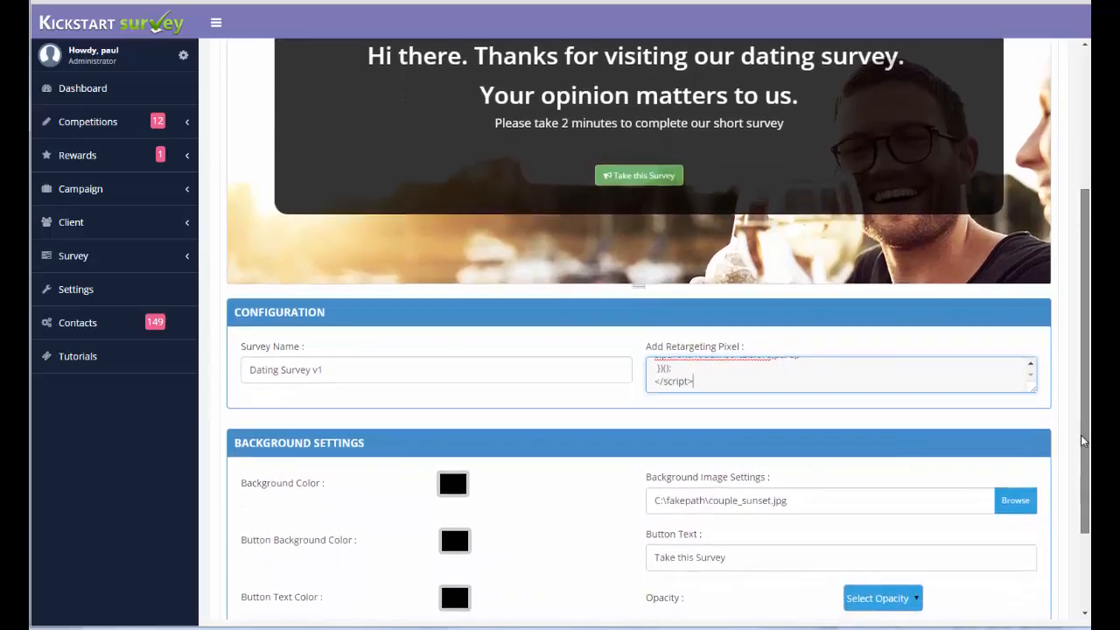
scroll(1075, 380, "down", 3)
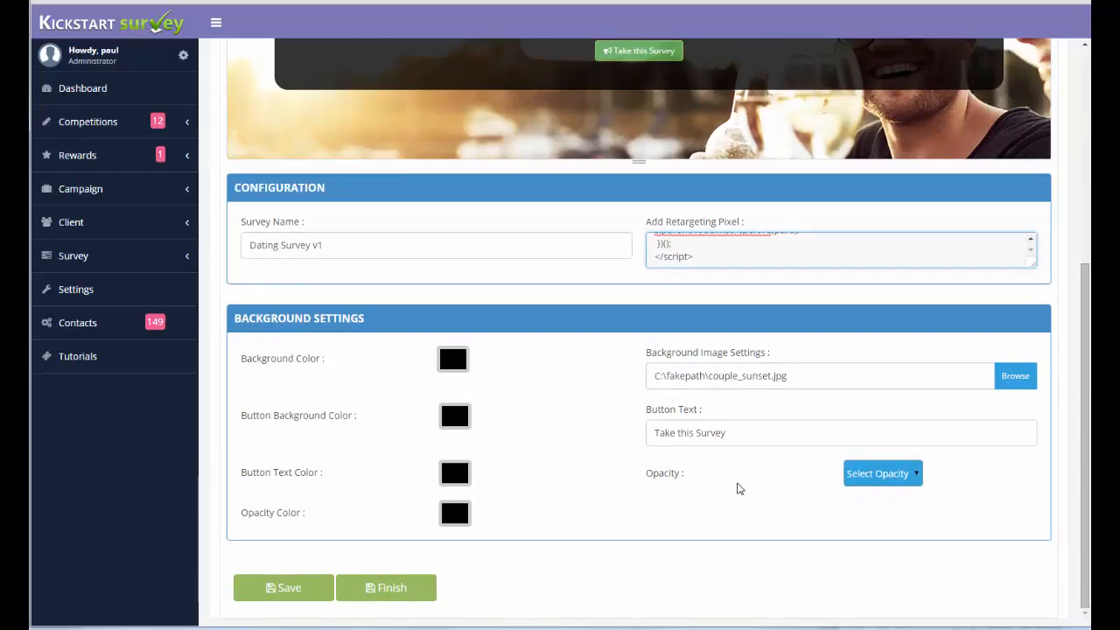
left_click_drag(1085, 369, 1074, 196)
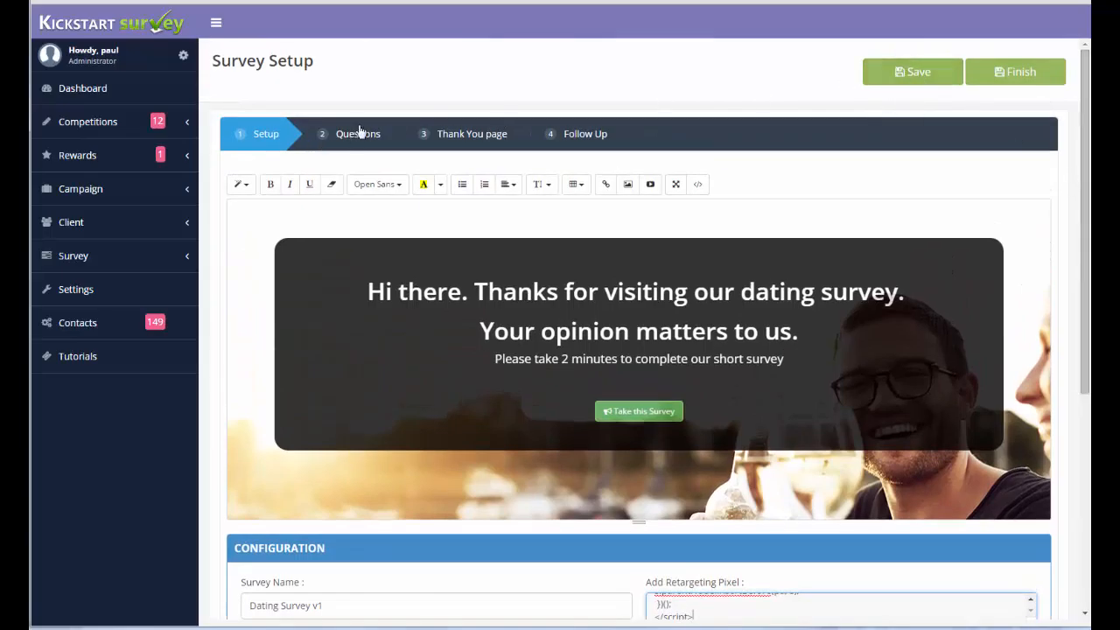
left_click(337, 140)
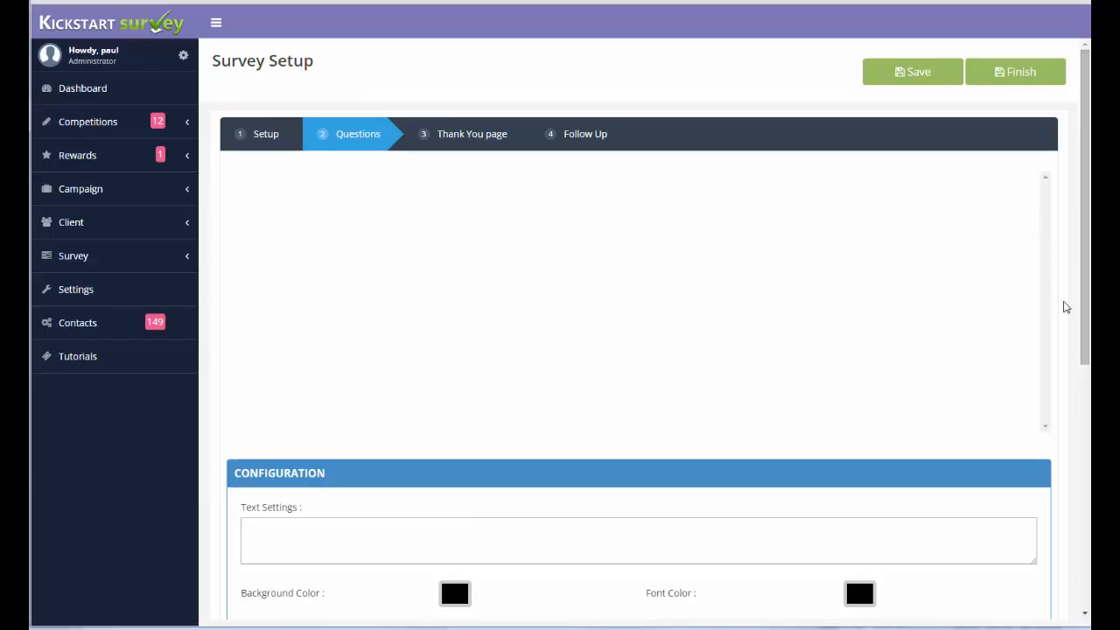
Add a single-response video question reading "Which is the most romantic?" with two YouTube URL options.
scroll(1084, 332, "down", 5)
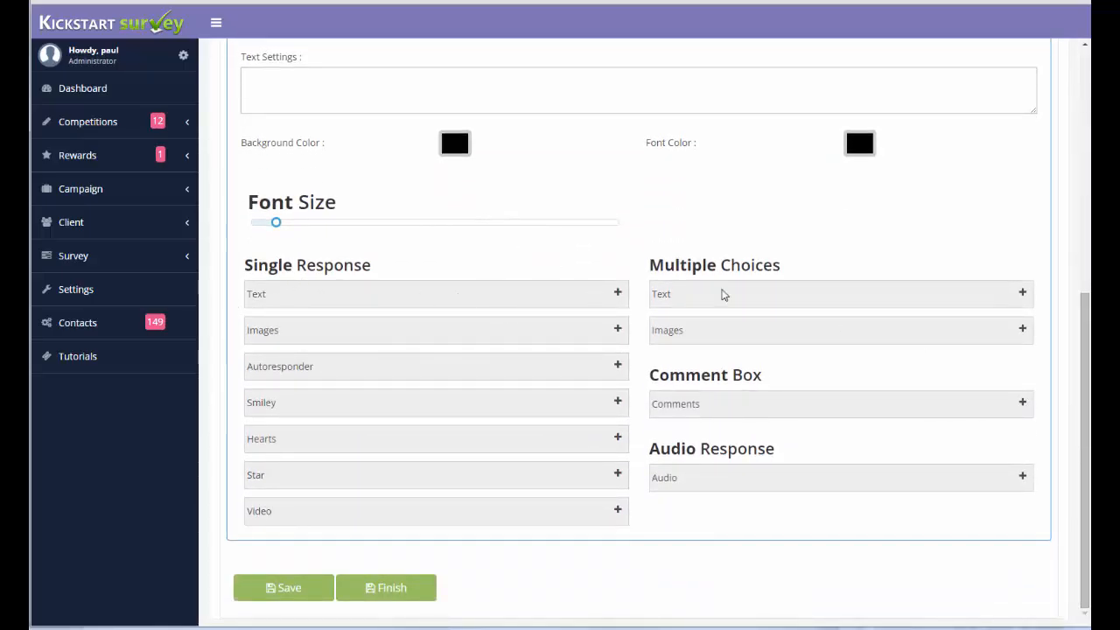
left_click(617, 512)
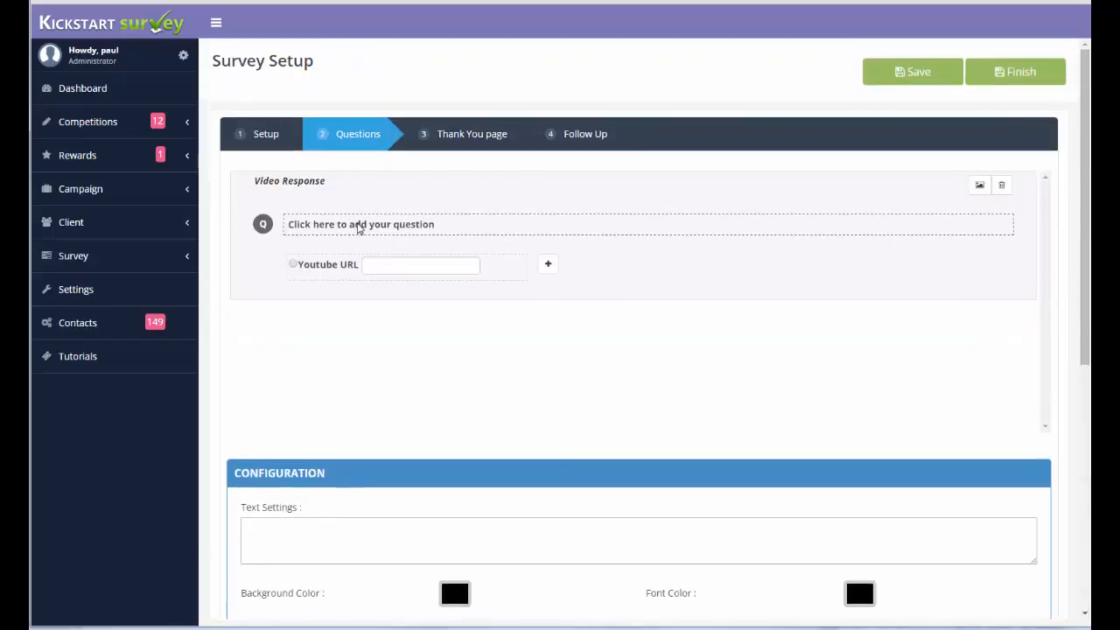
left_click(448, 229)
scroll(414, 212, "down", 5)
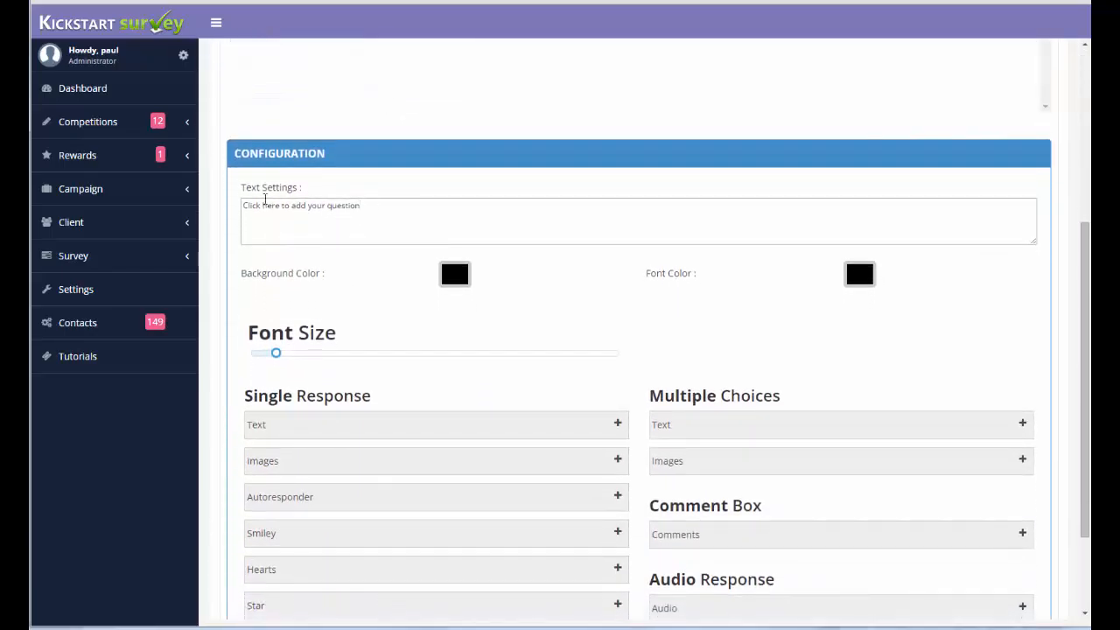
left_click_drag(361, 204, 225, 201)
type("Which")
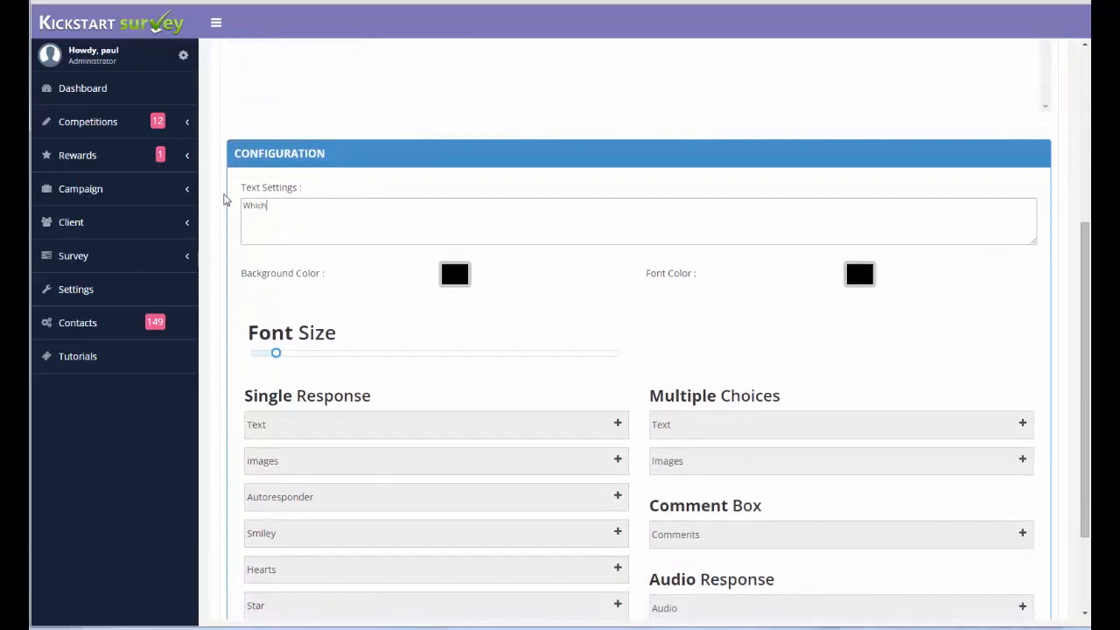
type(" is the most romantic?")
scroll(380, 251, "up", 1)
scroll(380, 252, "up", 2)
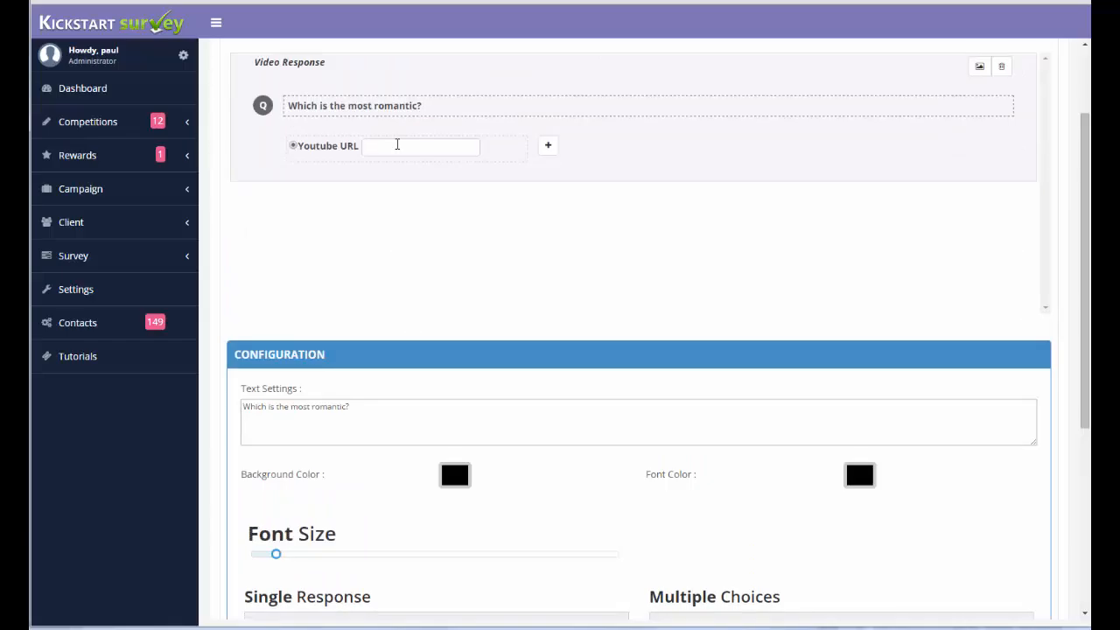
left_click(547, 146)
left_click(546, 147)
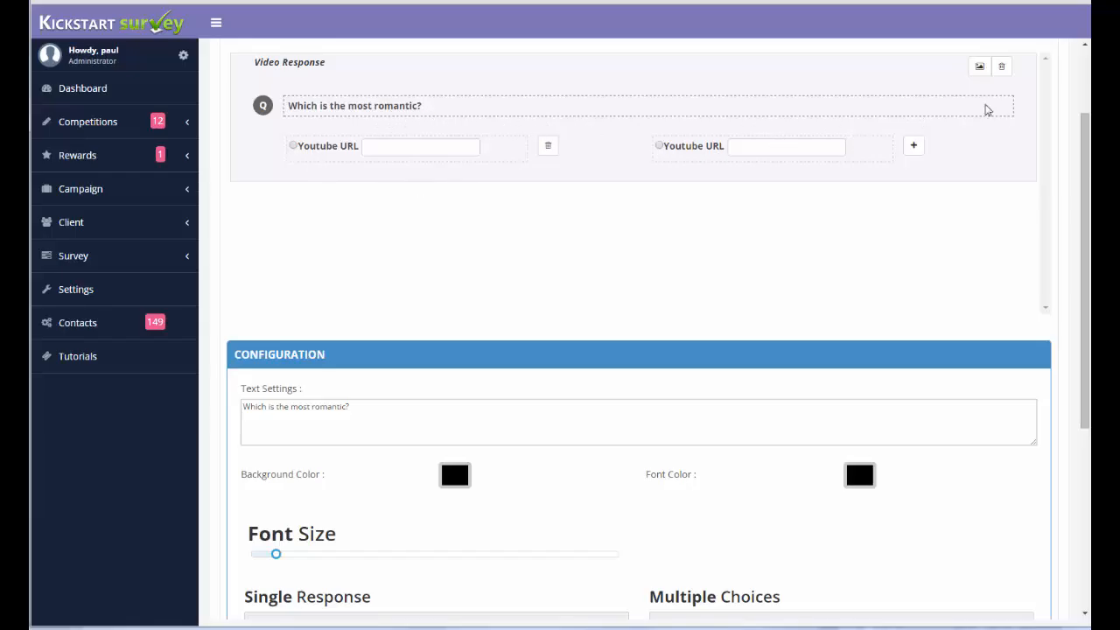
Add an audio response question reading "What is your favourite romantic mood music?".
scroll(650, 226, "down", 4)
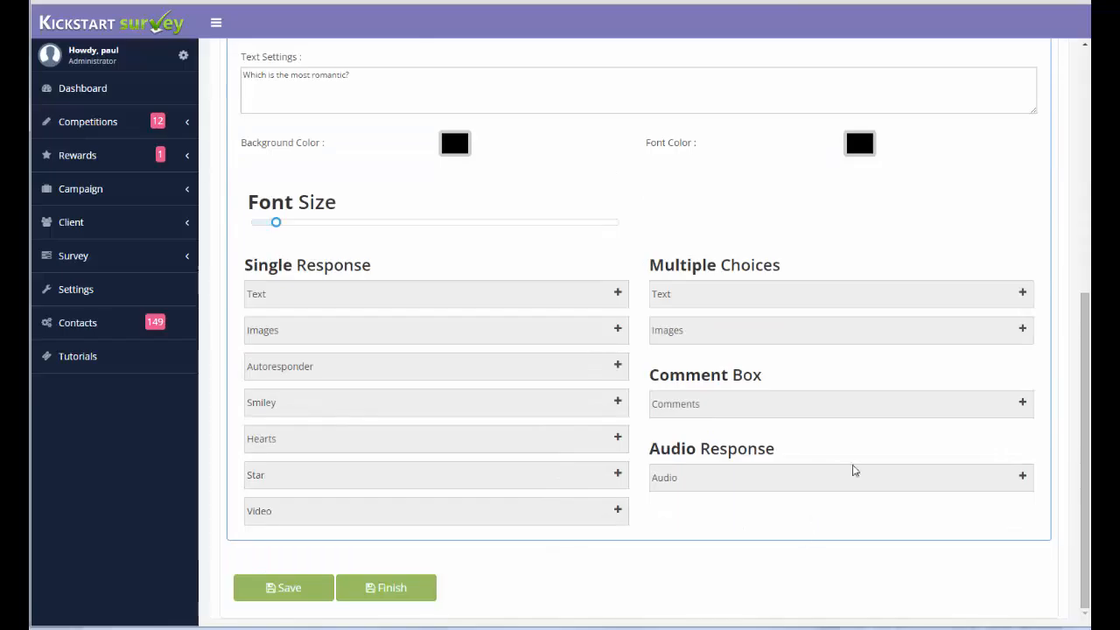
left_click(1022, 476)
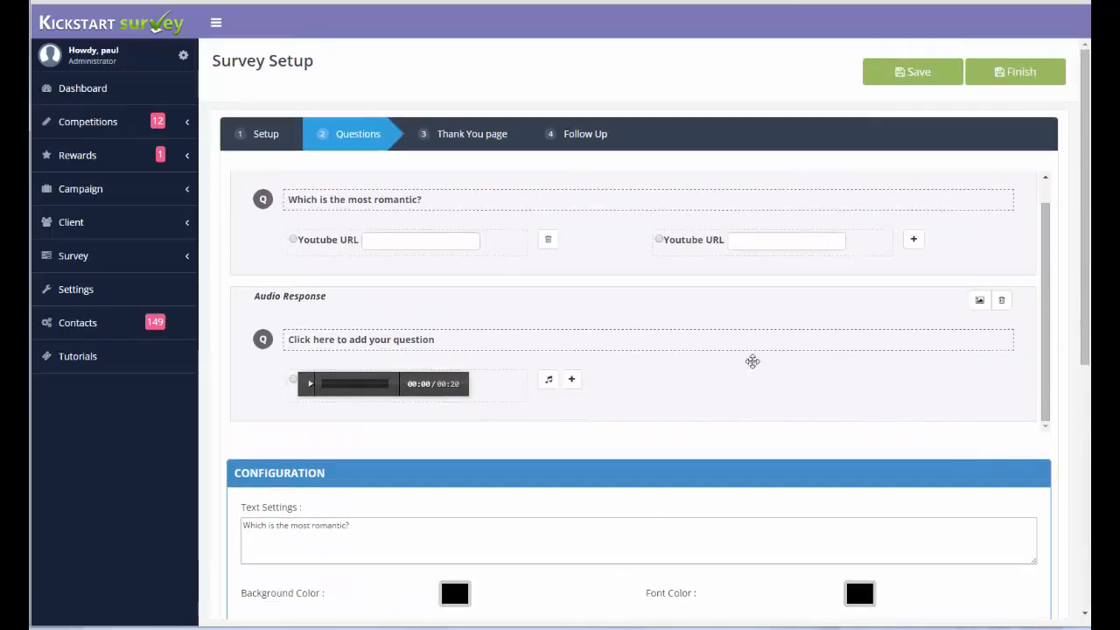
left_click(443, 339)
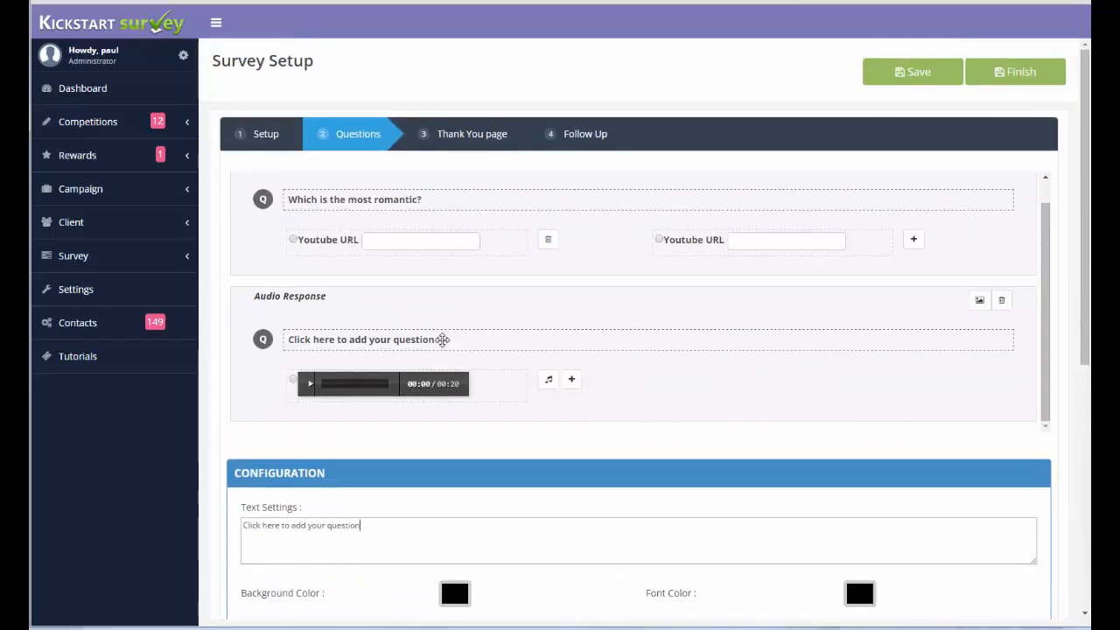
scroll(442, 339, "down", 4)
left_click_drag(362, 206, 191, 203)
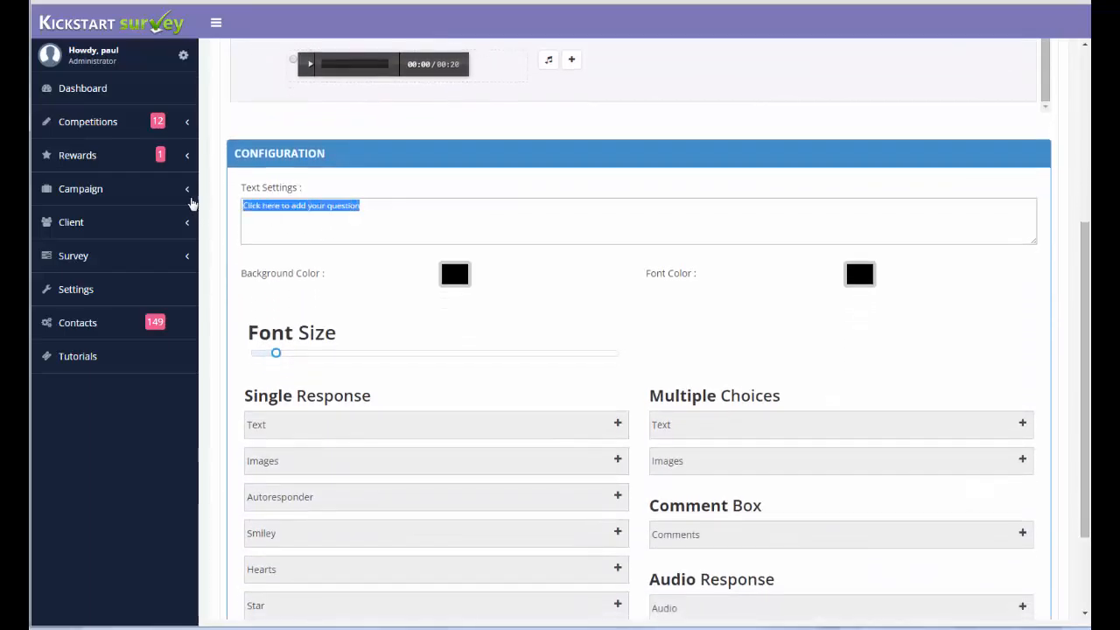
type("What is y")
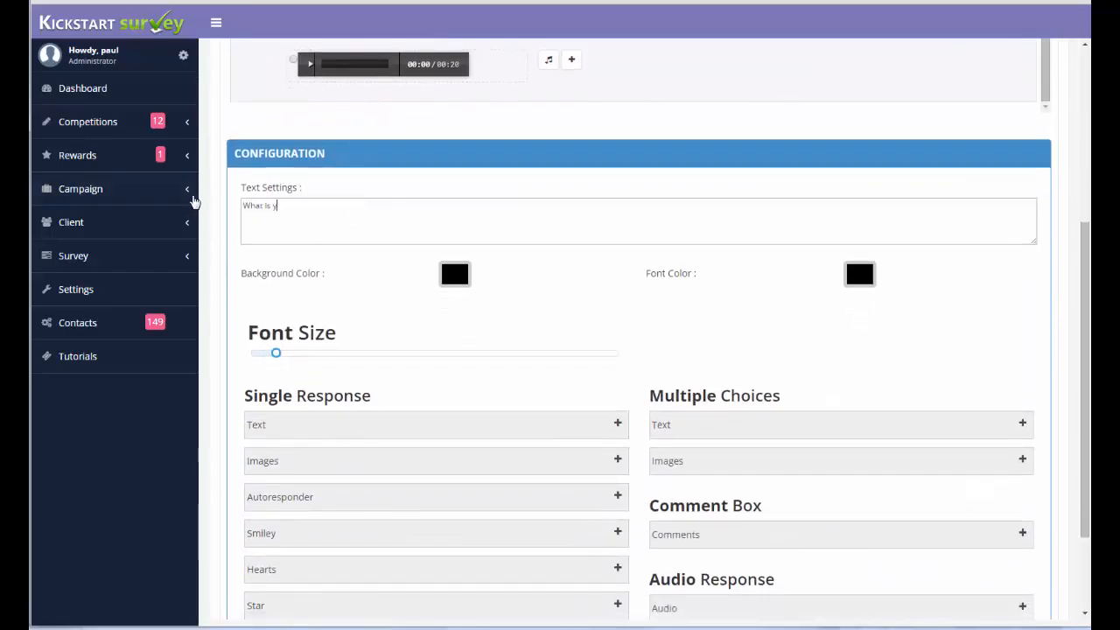
type("our favourite ropmantic mood m")
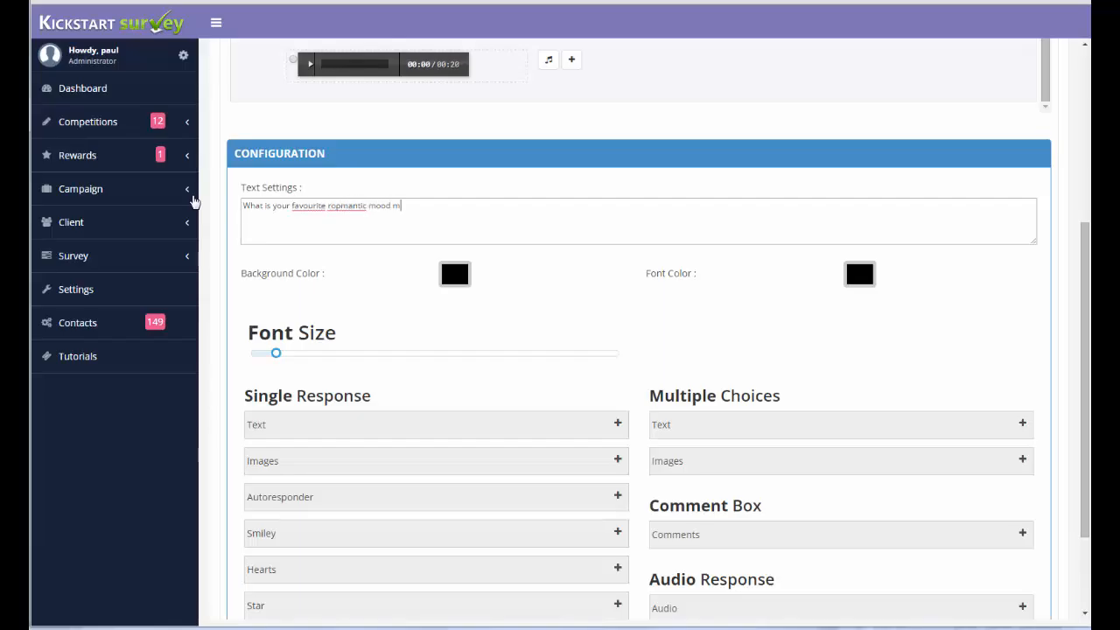
type("usic")
key("BackSpace")
Open the audio upload for the music question's answer option and close it without choosing a file.
scroll(568, 161, "up", 1)
left_click(549, 155)
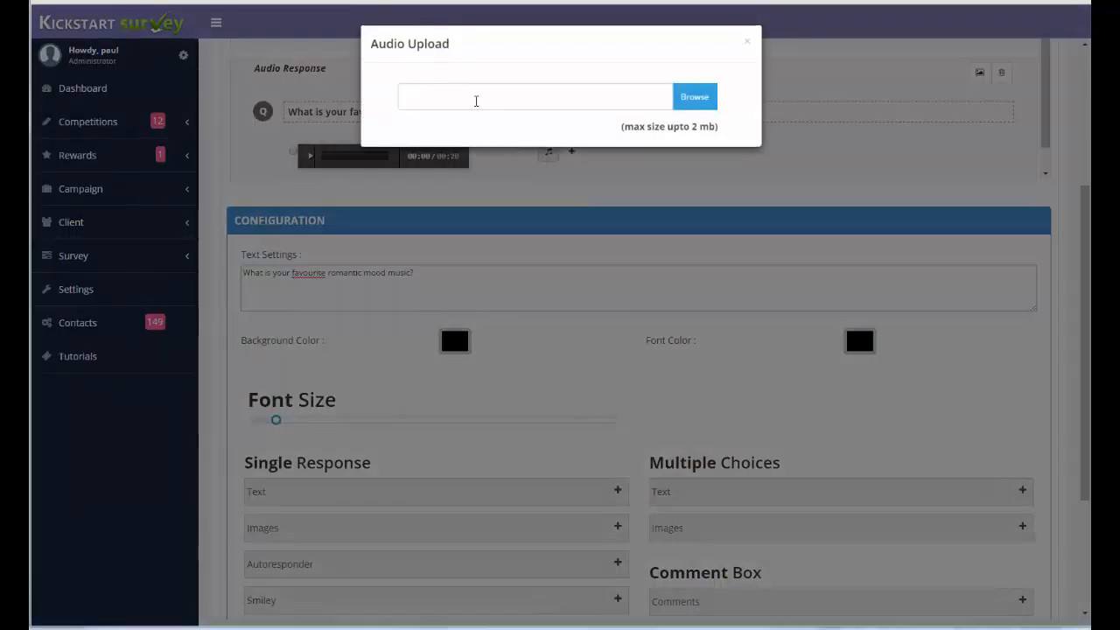
left_click(655, 182)
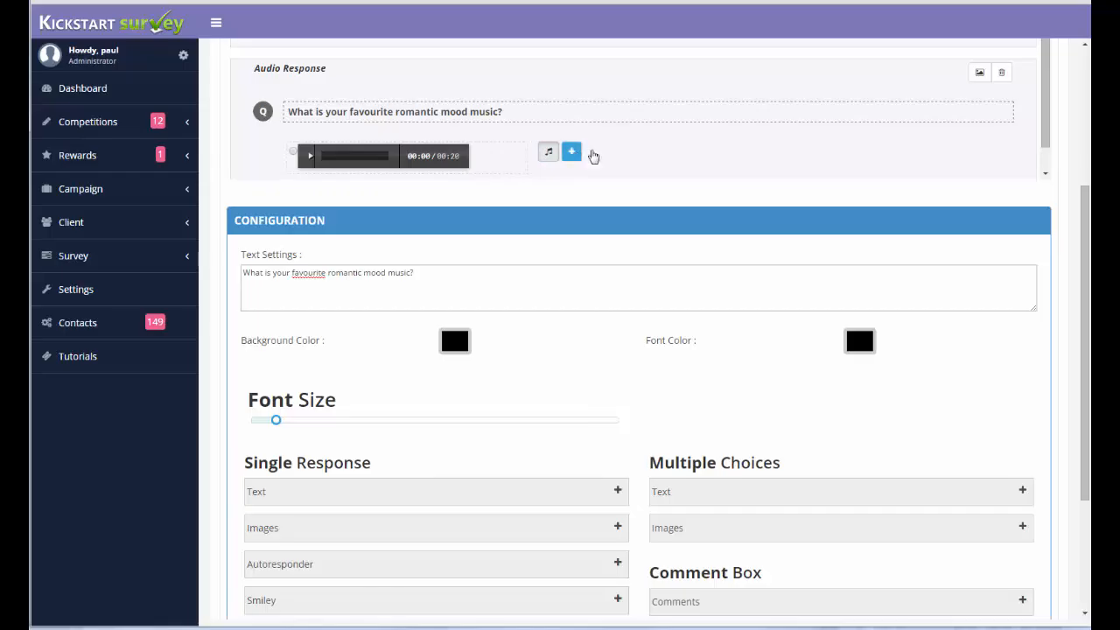
Delete the video response question and the audio response question from the survey.
scroll(822, 149, "up", 3)
scroll(828, 148, "up", 2)
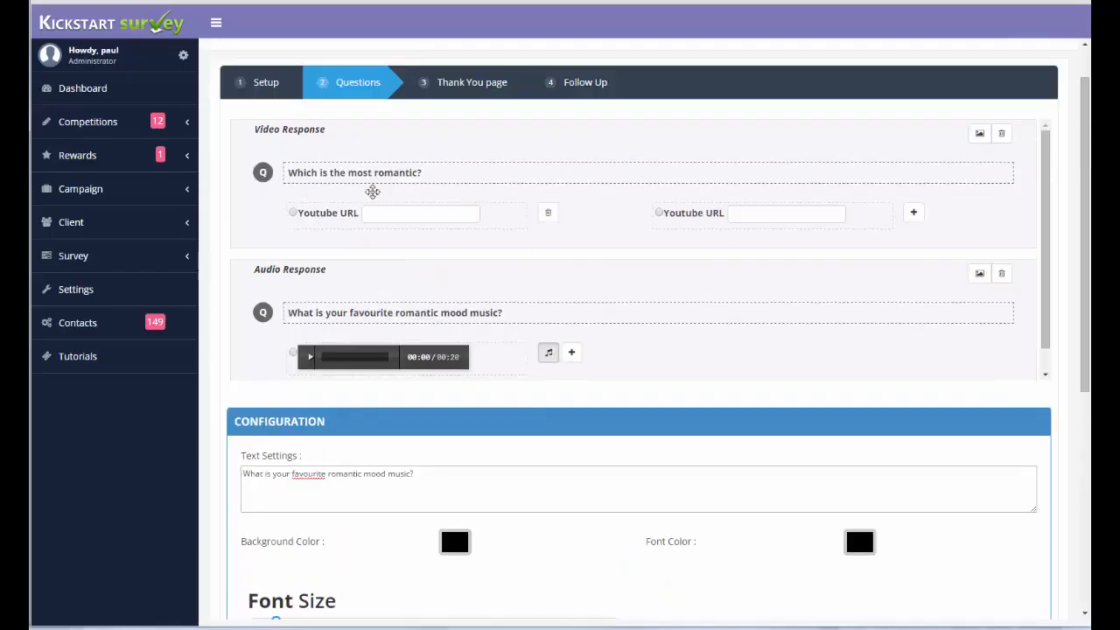
left_click(1001, 135)
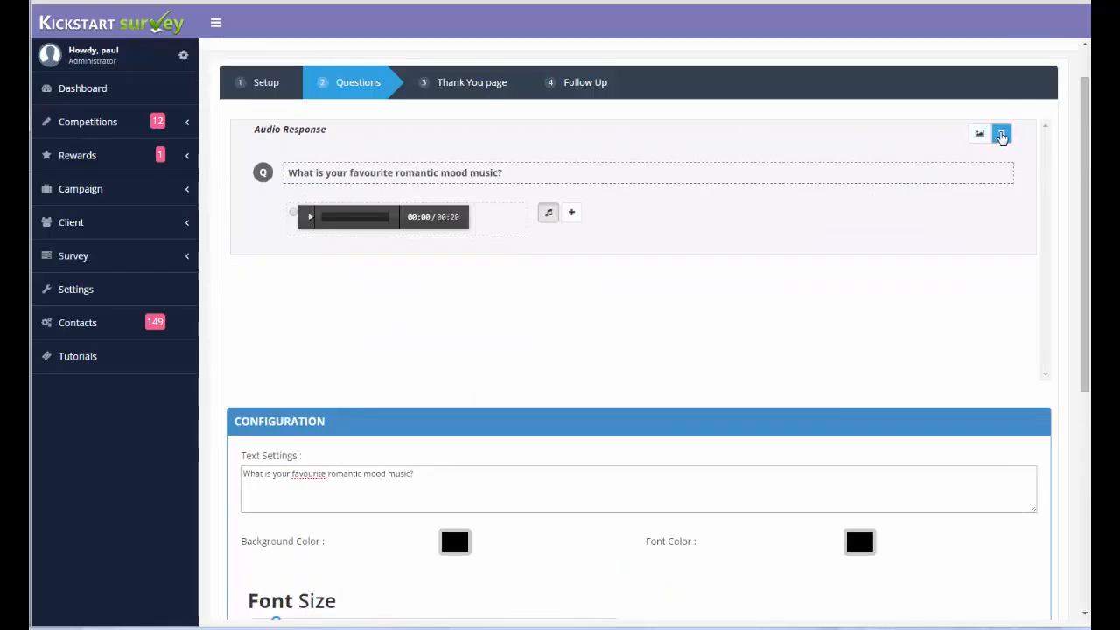
left_click(1002, 133)
Add a multiple-choice text question reading "Are you male or female?".
scroll(428, 249, "down", 5)
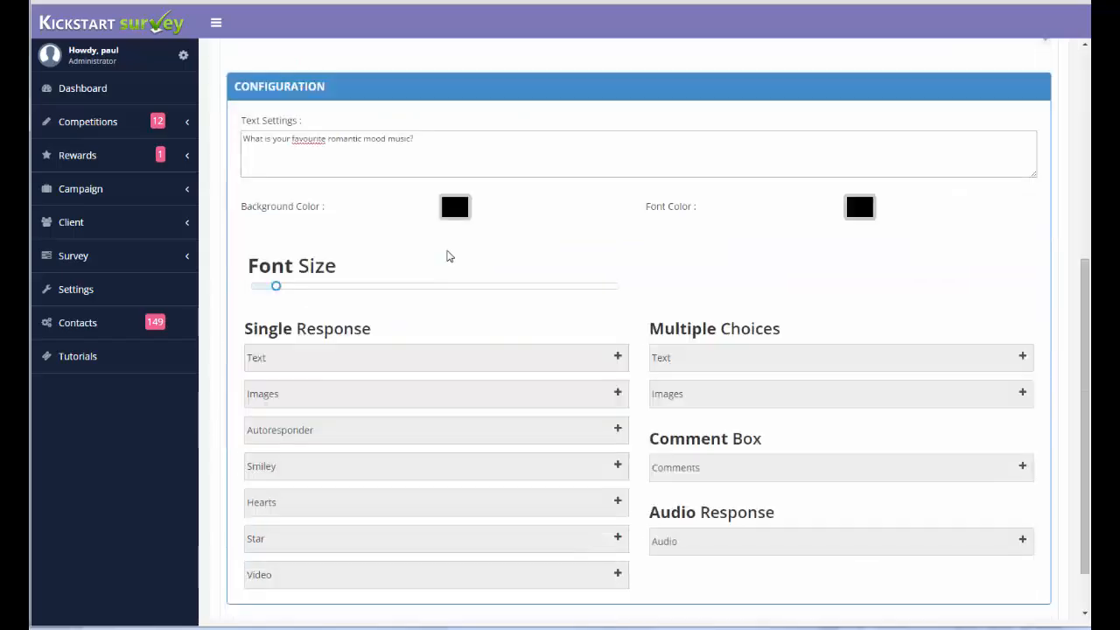
left_click(1020, 357)
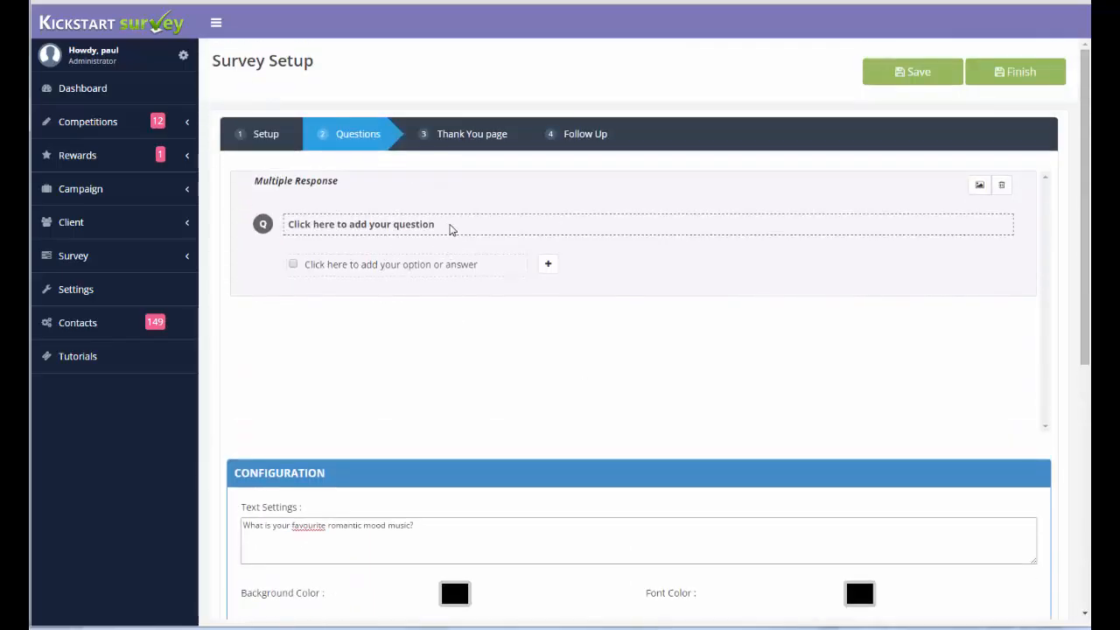
left_click(450, 226)
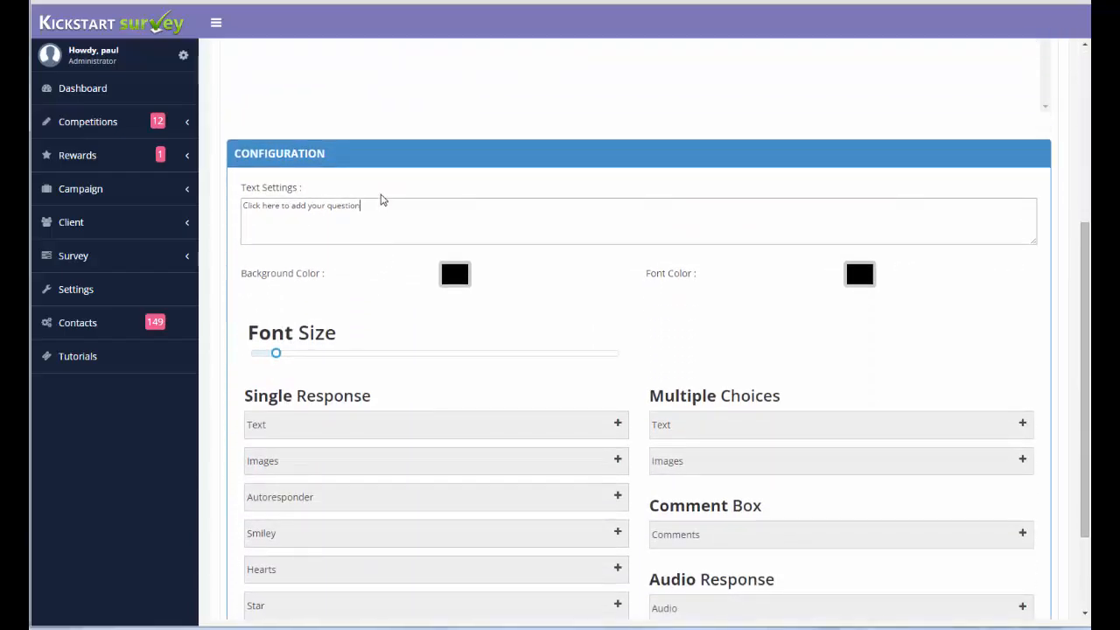
left_click_drag(370, 207, 242, 205)
key("BackSpace")
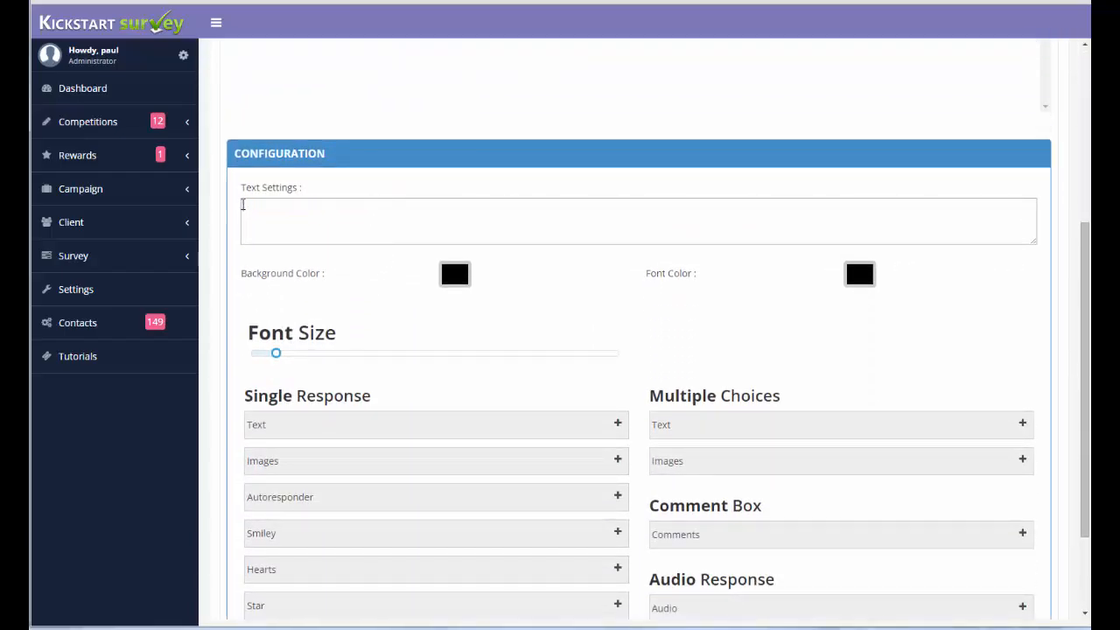
type("Are you male or female?")
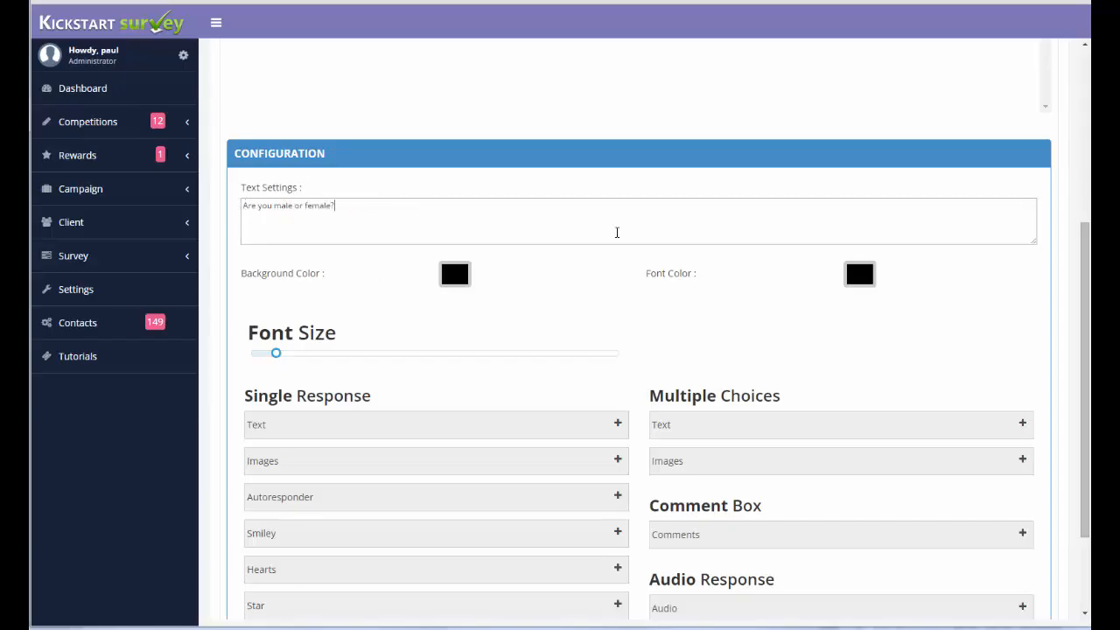
Set the first answer option of the gender question to "Male".
scroll(490, 143, "up", 3)
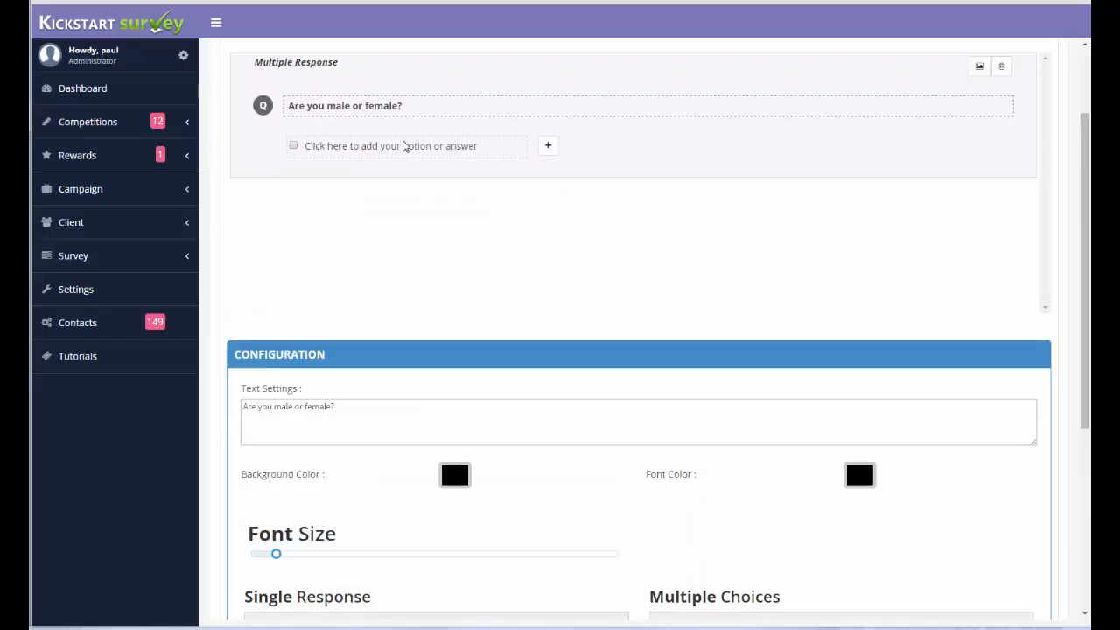
left_click(402, 145)
scroll(425, 149, "down", 3)
left_click_drag(411, 221, 220, 207)
type("Male")
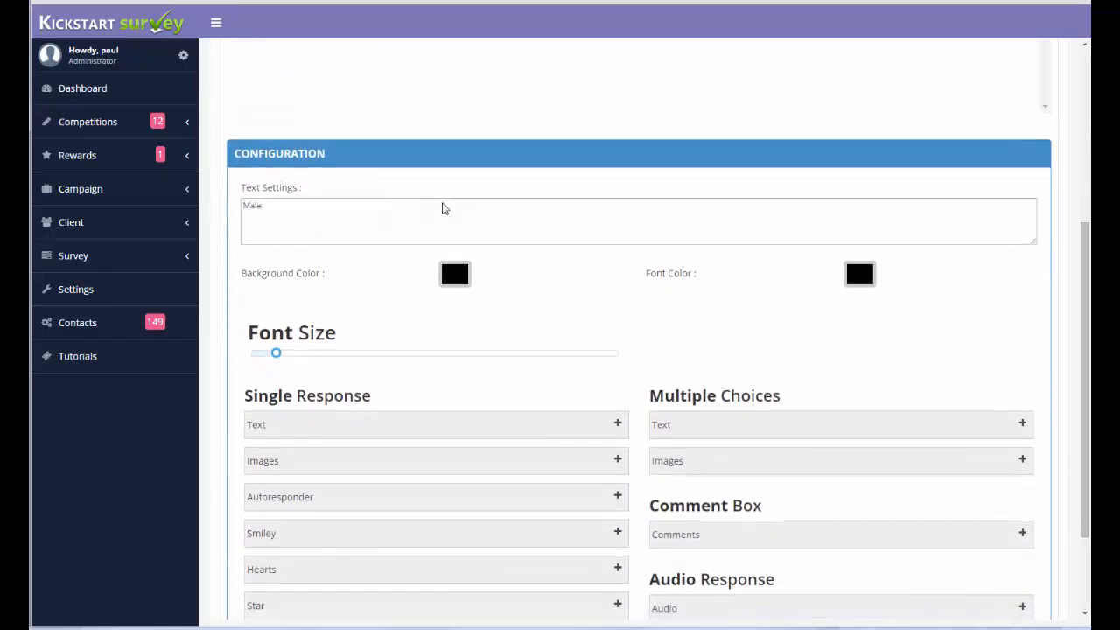
Add a second answer option reading "Female" to the gender question.
scroll(472, 219, "up", 4)
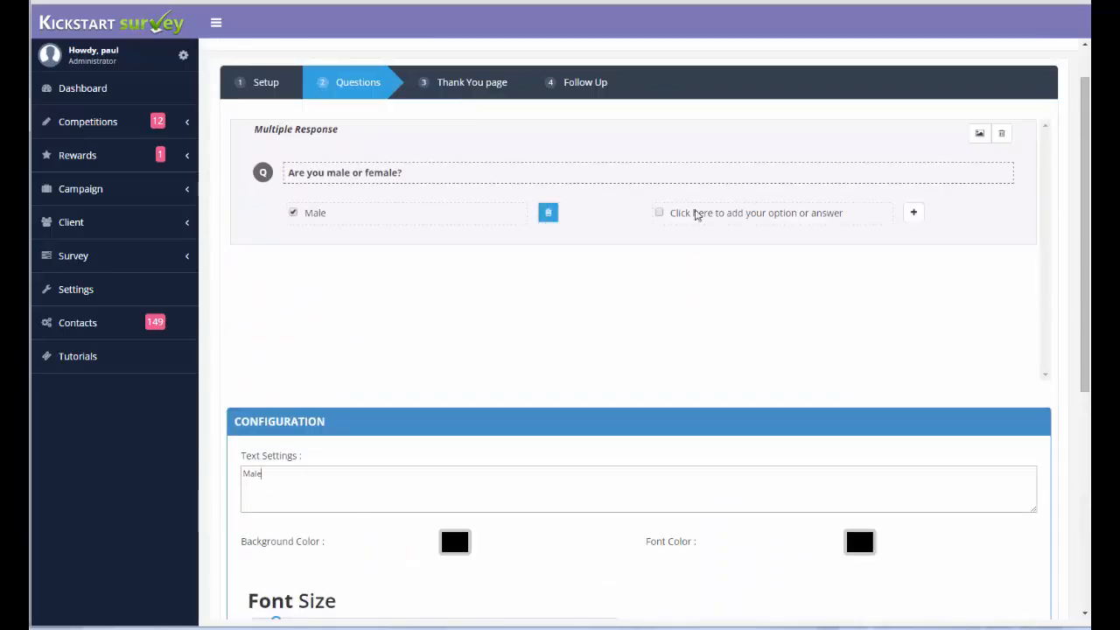
left_click(761, 216)
scroll(742, 222, "down", 4)
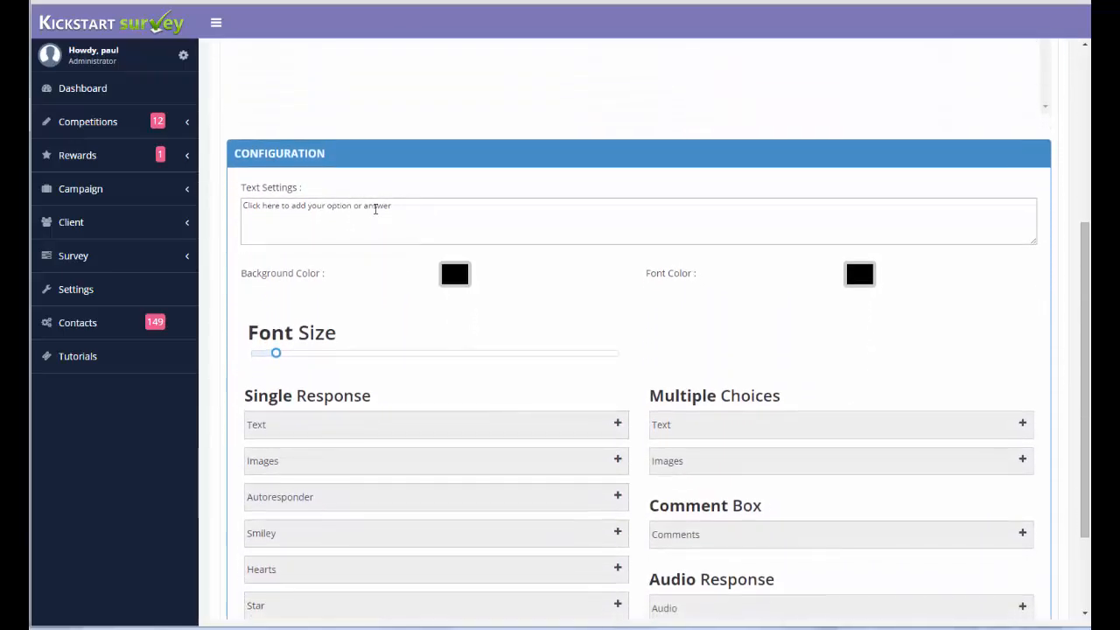
left_click_drag(374, 207, 170, 197)
type("Femalew")
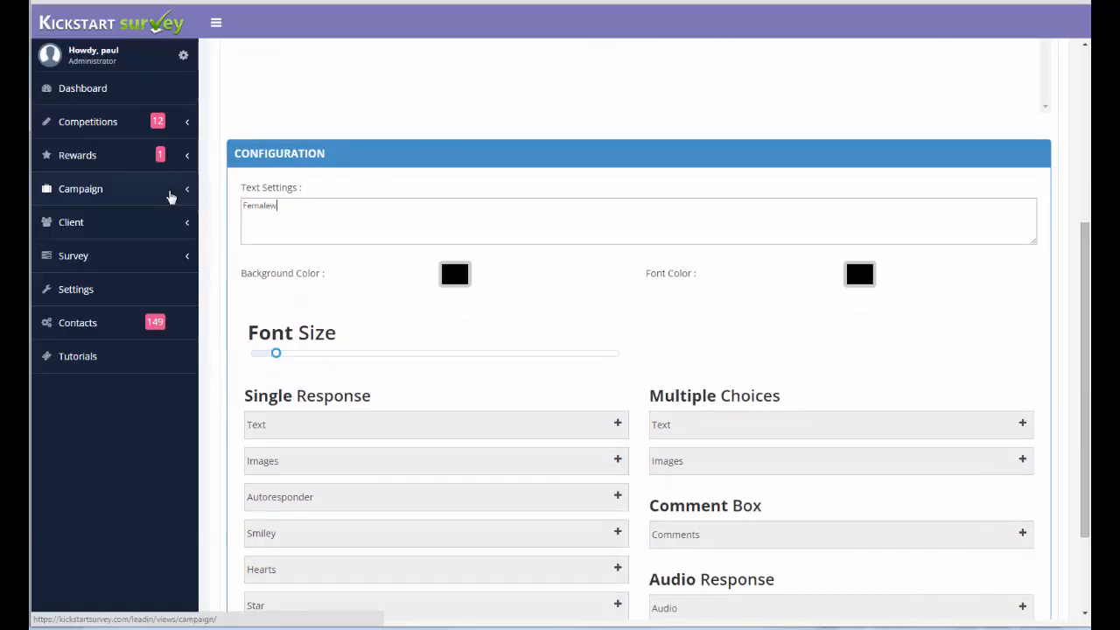
scroll(359, 108, "up", 4)
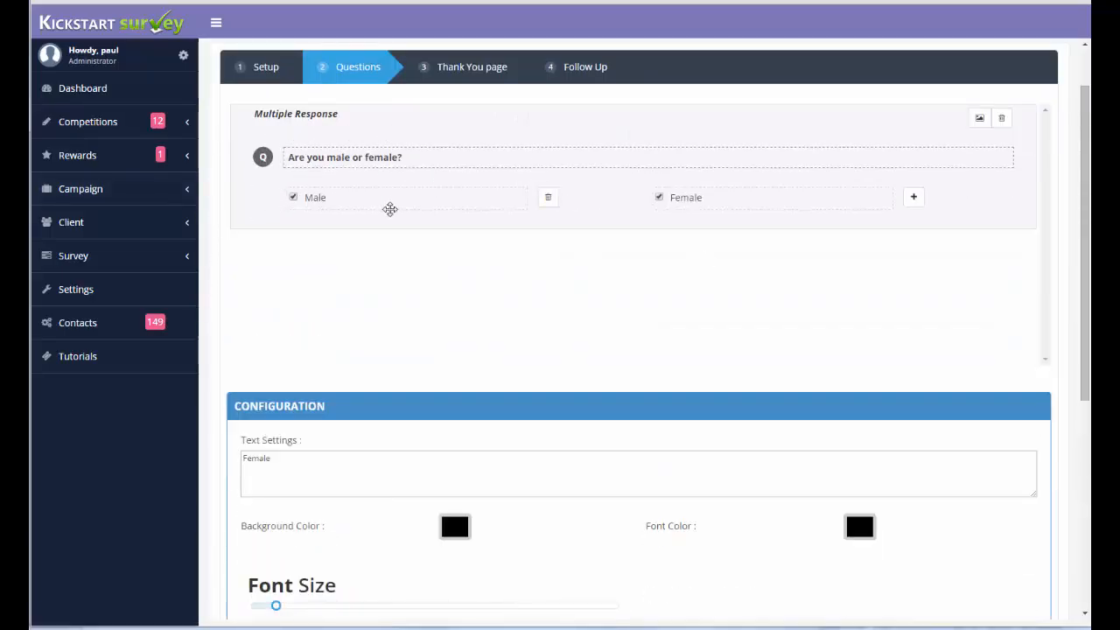
Add another multiple-choice text question reading "What is your favourite type of date?".
scroll(425, 320, "down", 5)
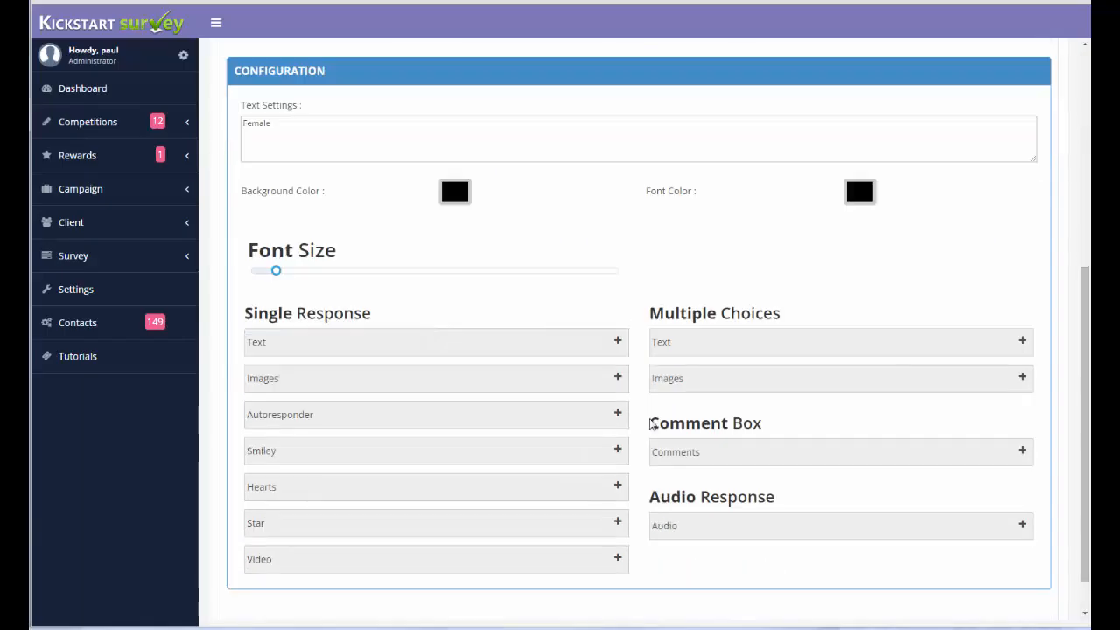
left_click(1020, 341)
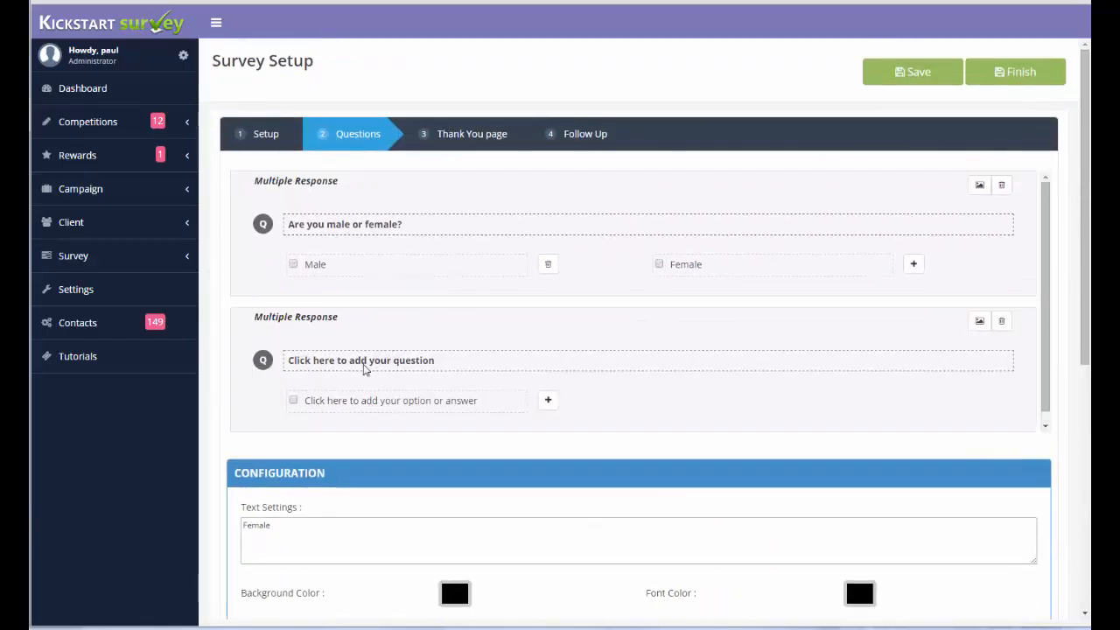
left_click(363, 366)
scroll(470, 358, "down", 5)
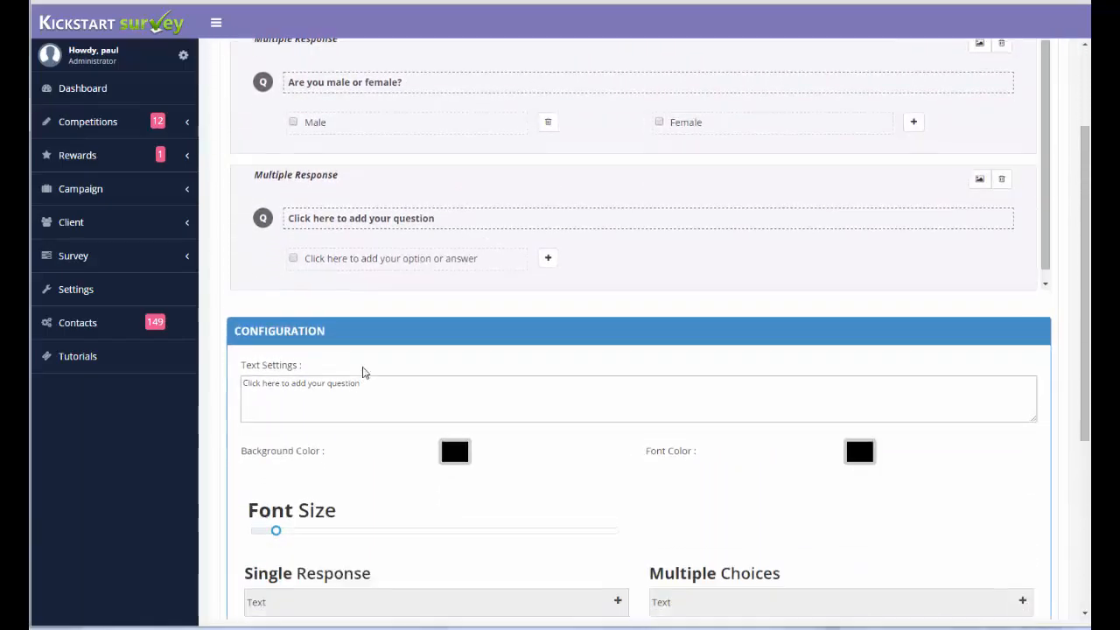
triple_click(258, 208)
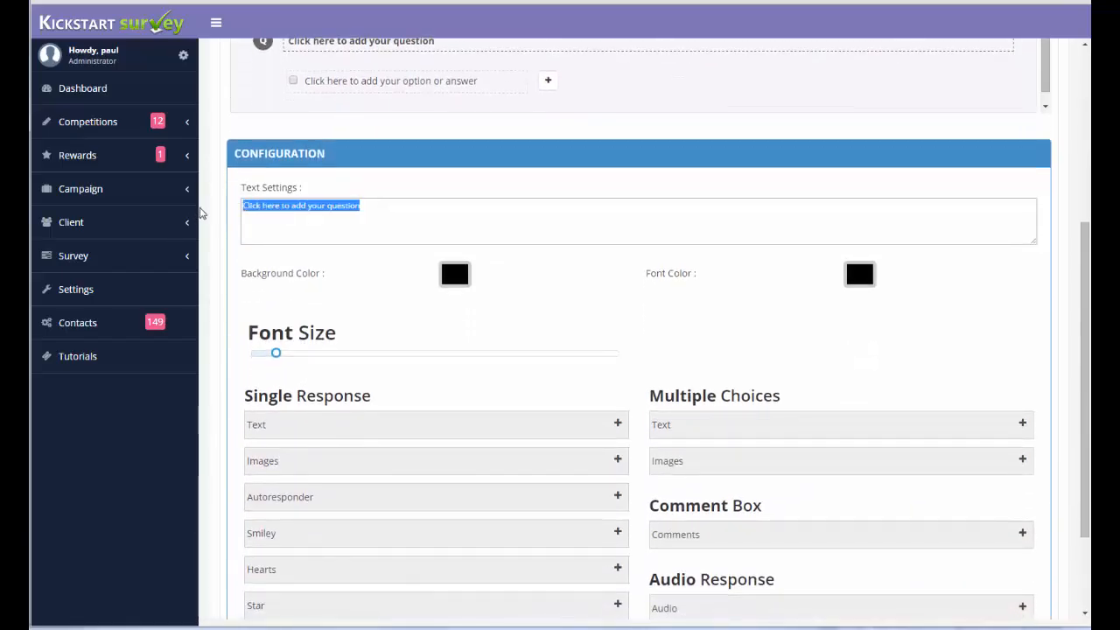
type("What is you")
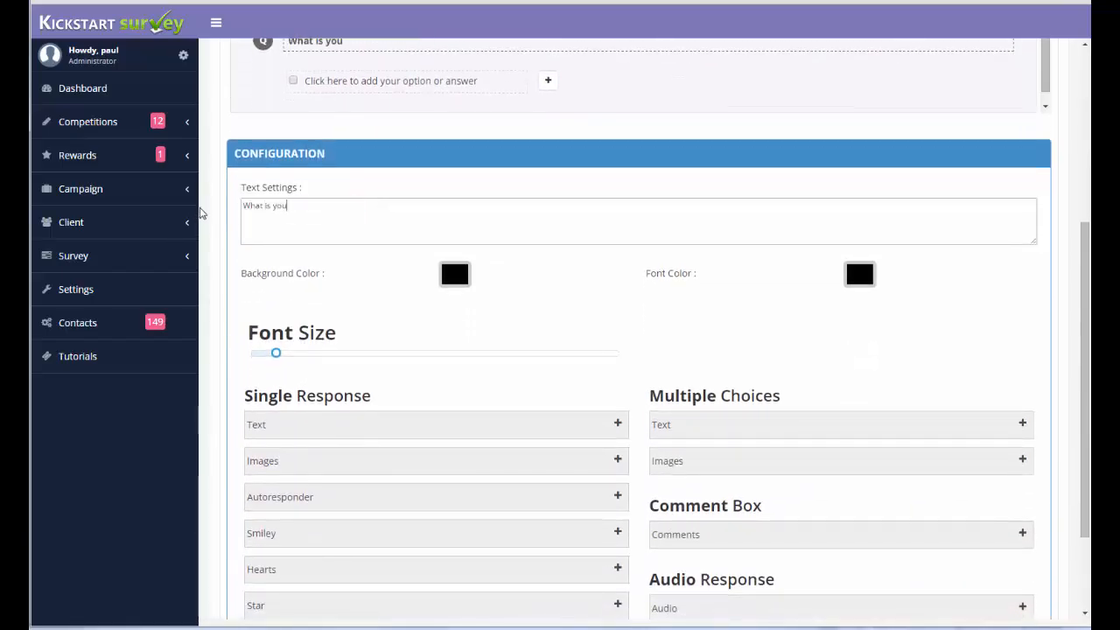
type("r favourite")
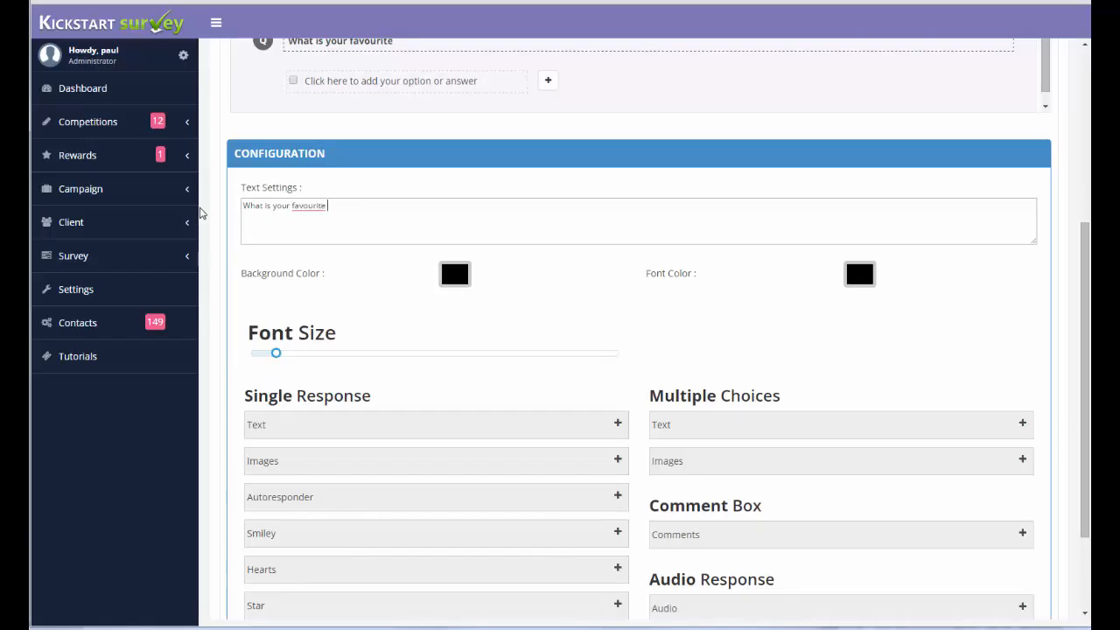
type(" type of date?")
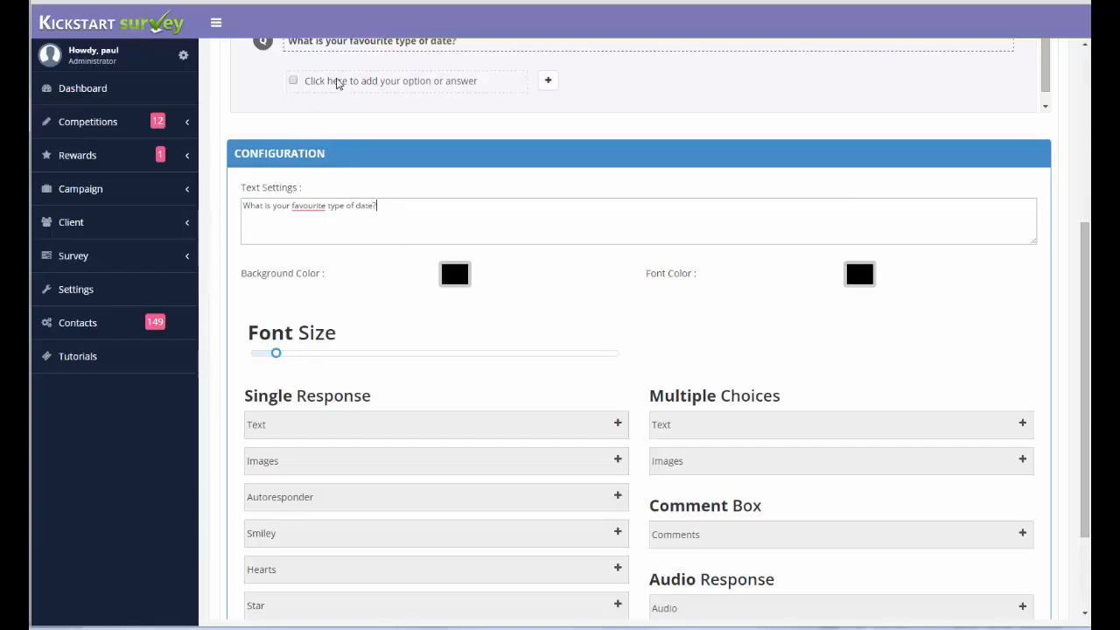
Give the date-type question the two answer options "Dinner" and "Movie".
left_click(337, 82)
left_click_drag(408, 204, 152, 206)
type("Dinner")
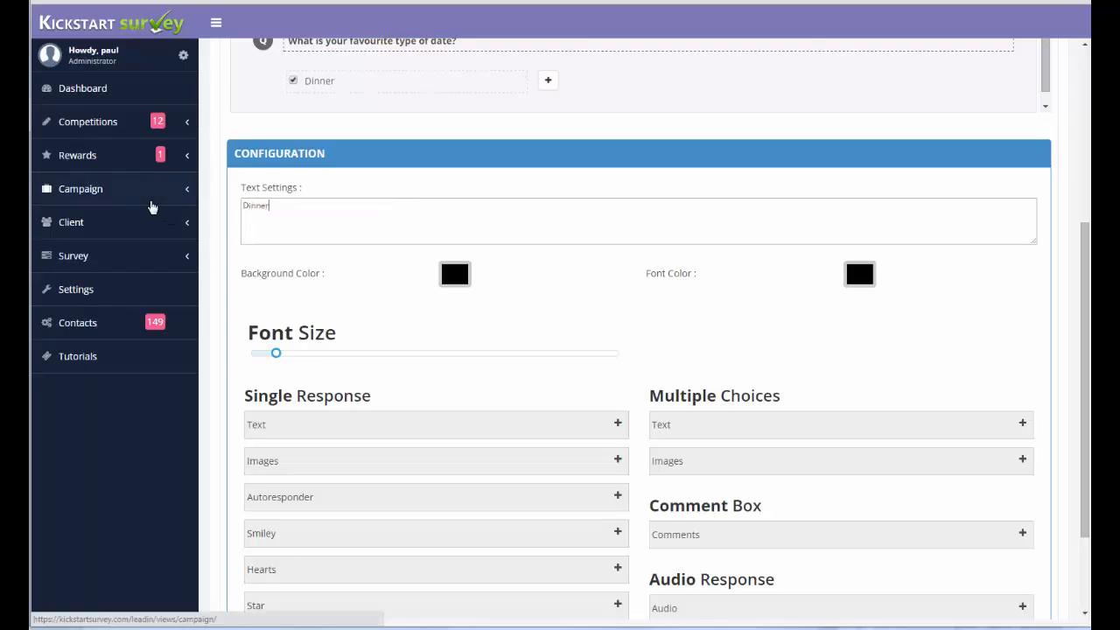
left_click(548, 80)
left_click(746, 86)
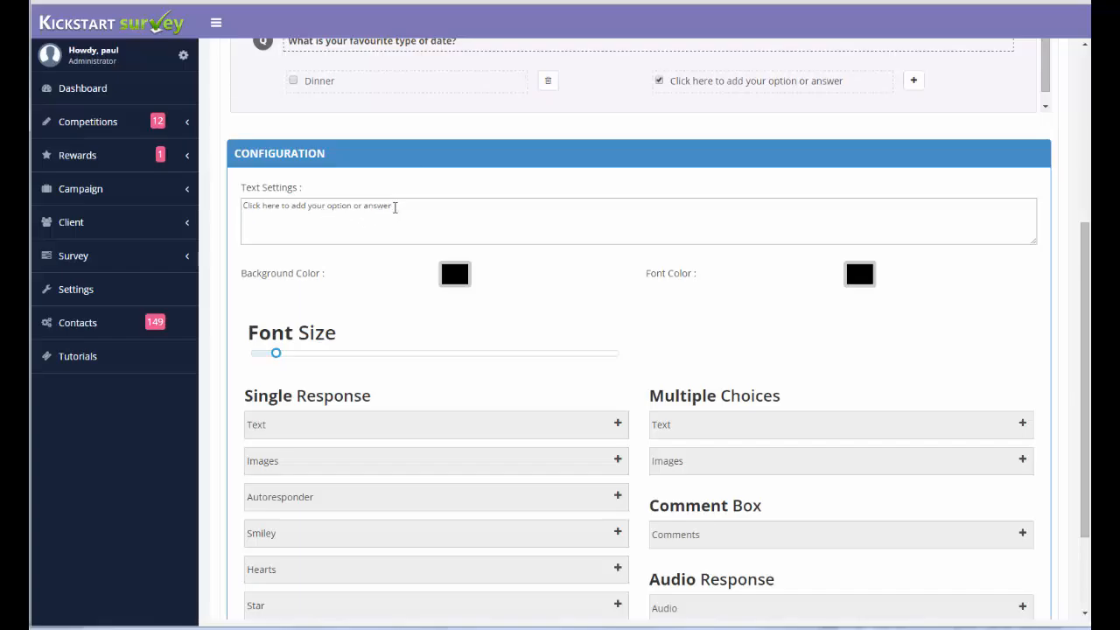
key("ctrl+a")
type("Mov")
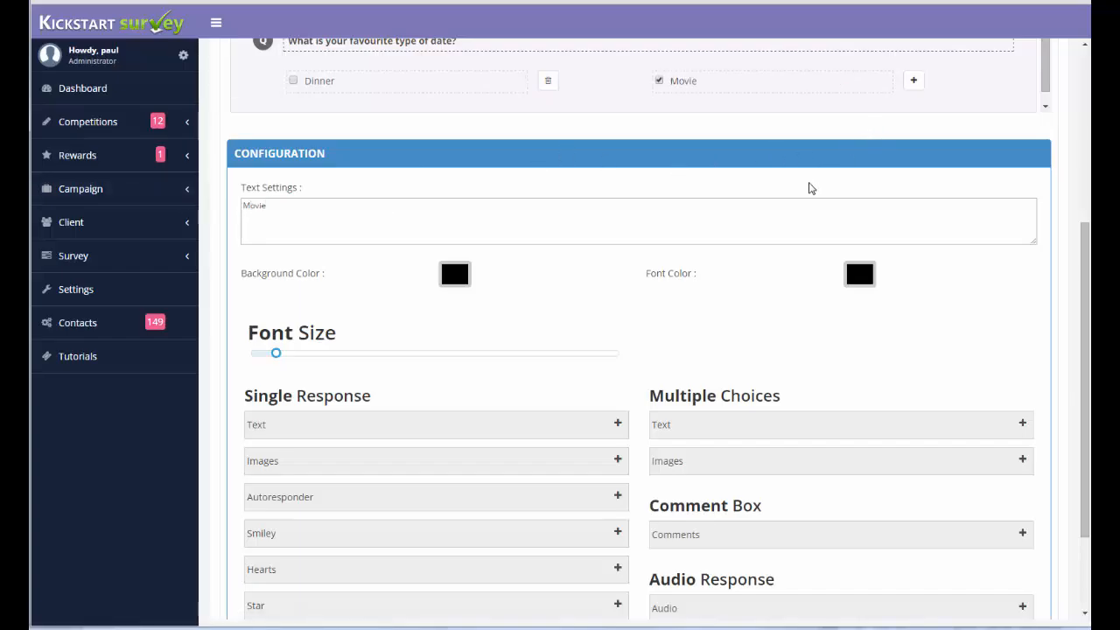
Save the survey with its two multiple-choice questions and dismiss the confirmation.
scroll(809, 188, "down", 1)
scroll(680, 201, "up", 5)
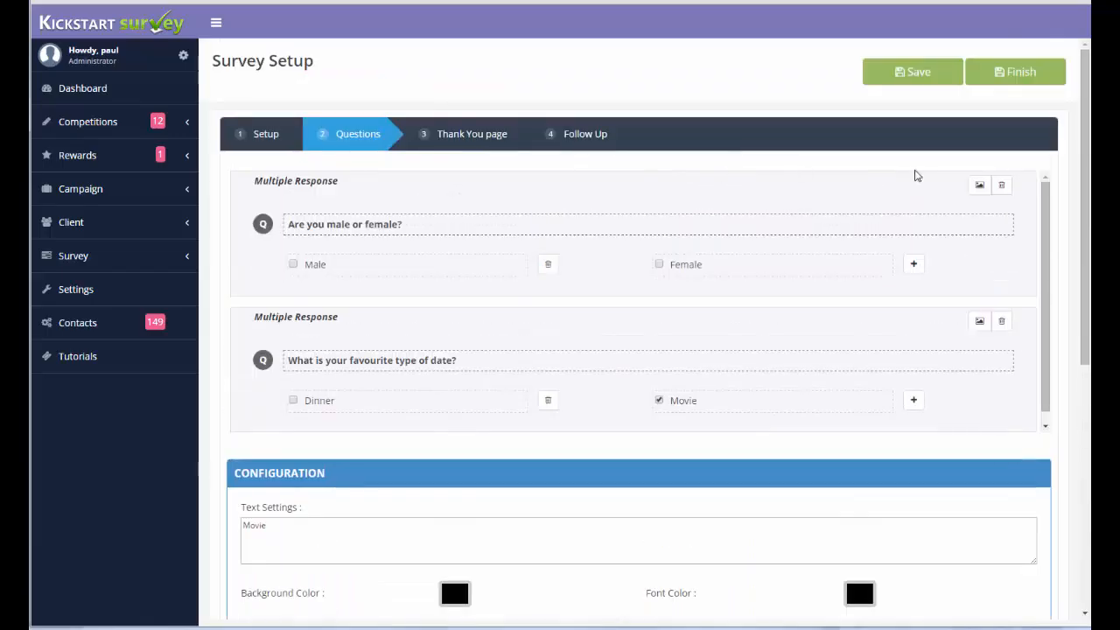
left_click(917, 72)
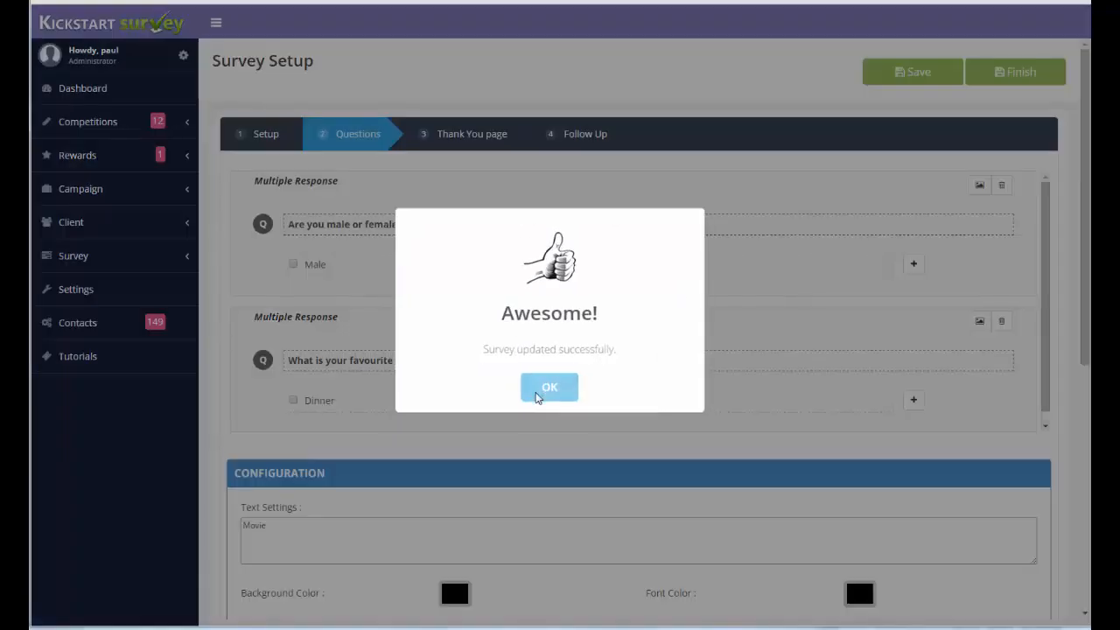
left_click(542, 379)
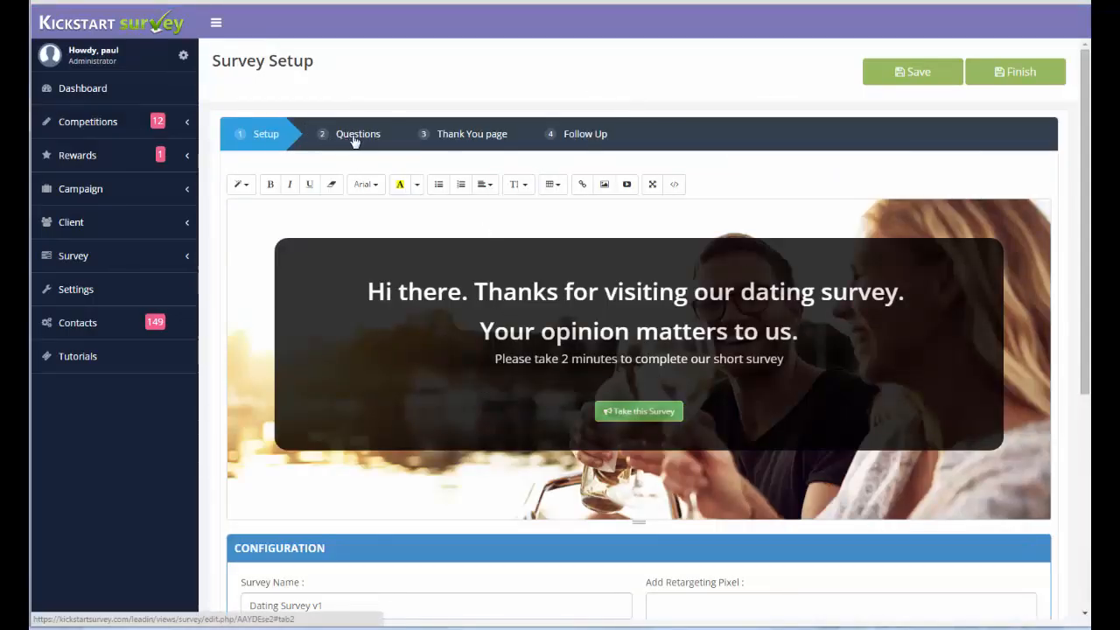
Return to the survey's questions and add a single-response autoresponder question reading "Are you Male or Female".
left_click(354, 139)
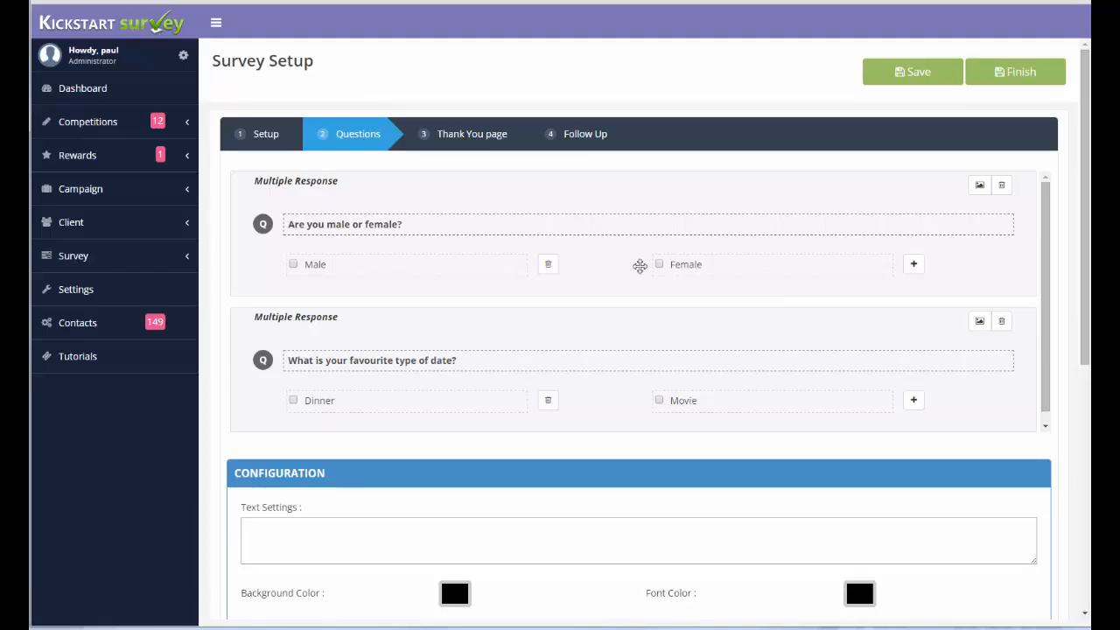
scroll(574, 304, "down", 1)
scroll(574, 304, "down", 5)
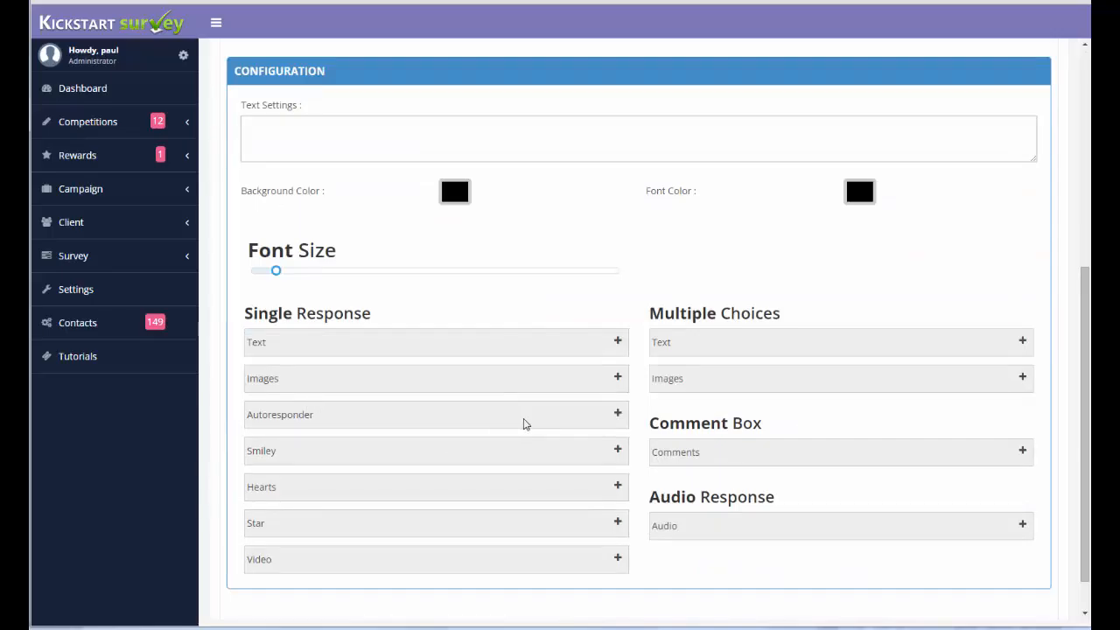
left_click(618, 417)
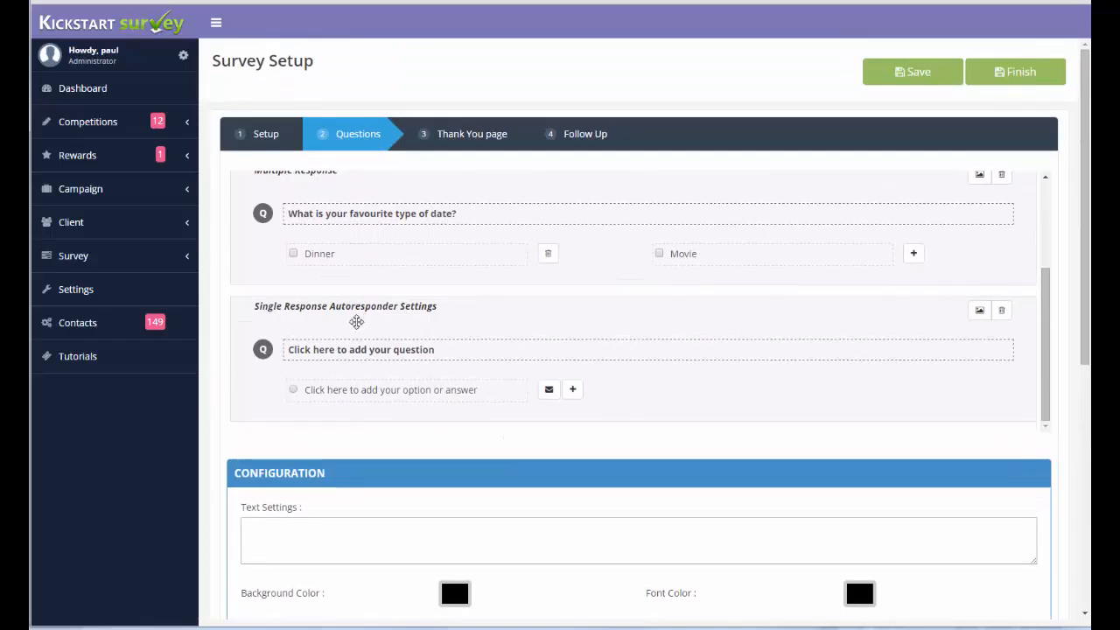
left_click(341, 352)
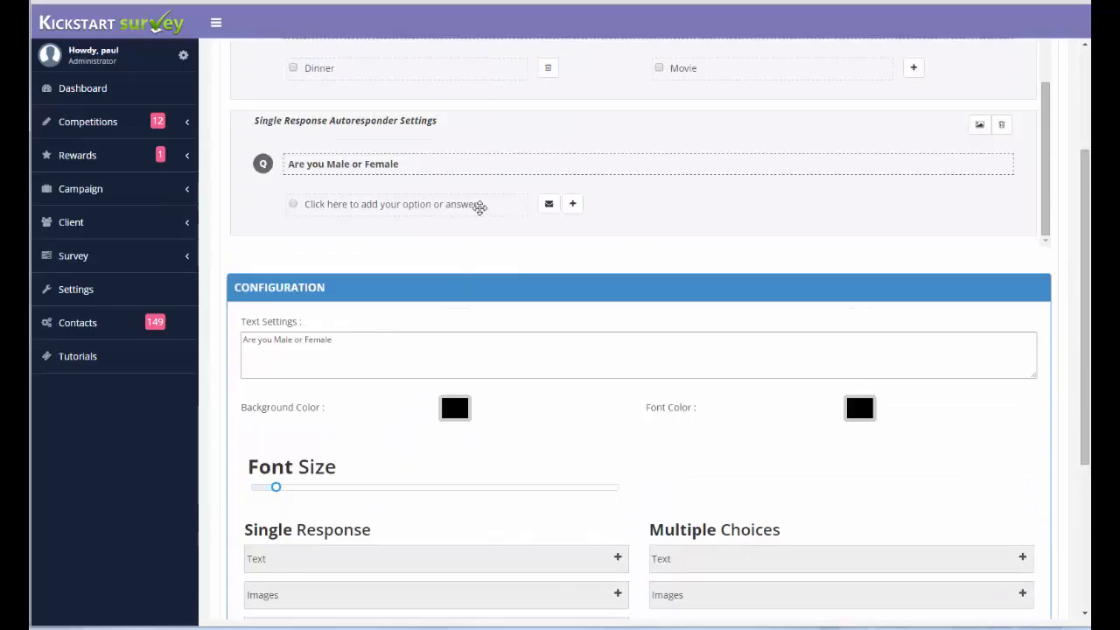
Set the autoresponder question's answer option to "Male".
scroll(475, 207, "up", 2)
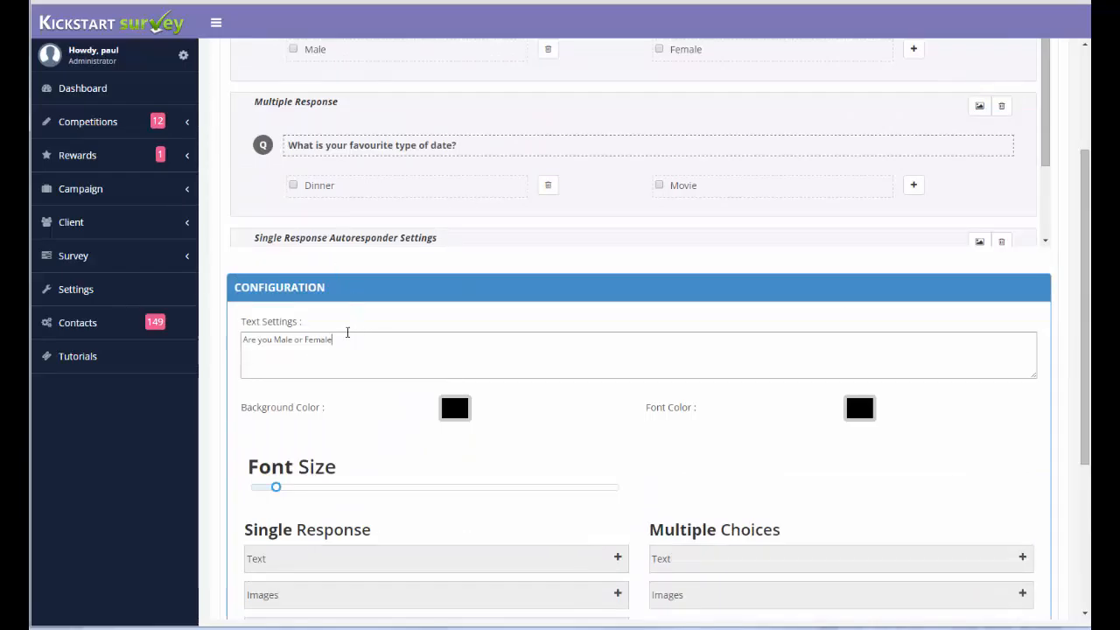
scroll(360, 234, "down", 3)
left_click(350, 210)
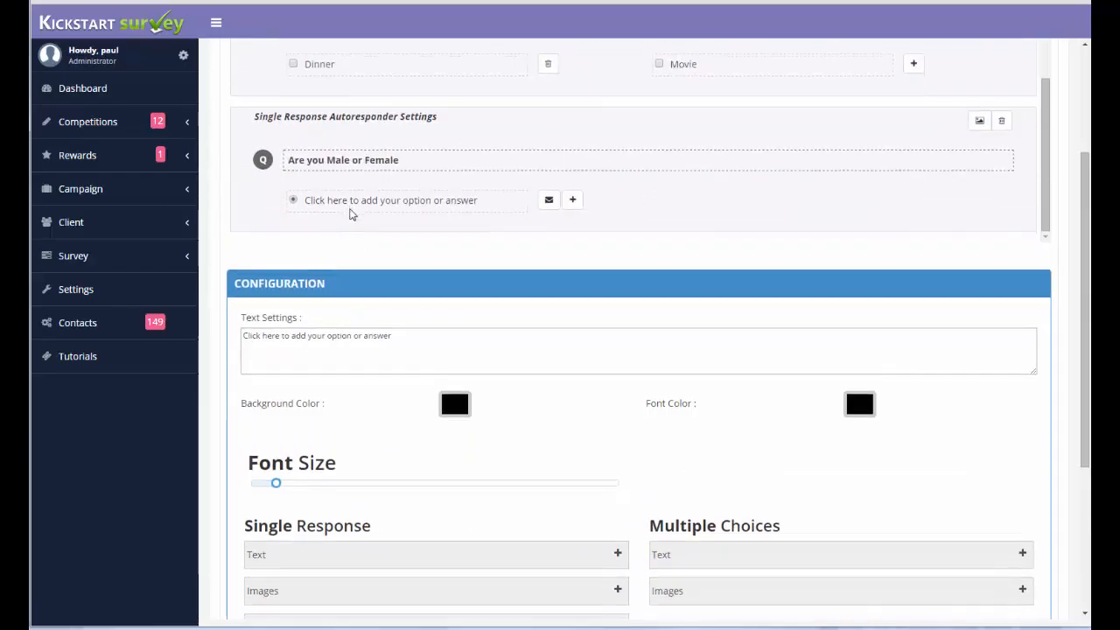
key("ctrl+a")
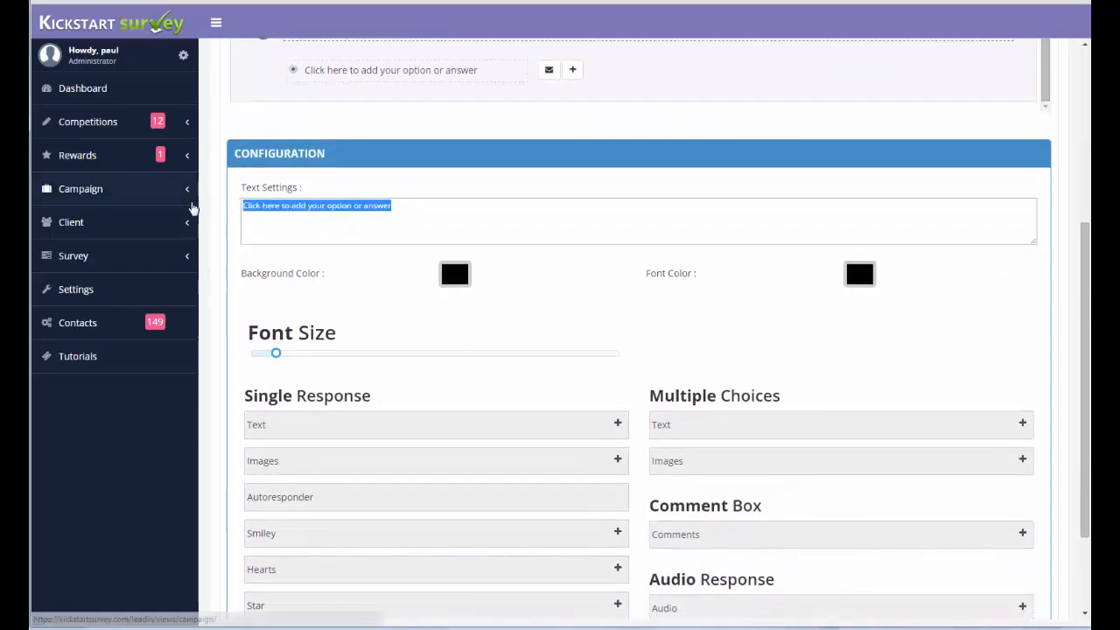
type("Male")
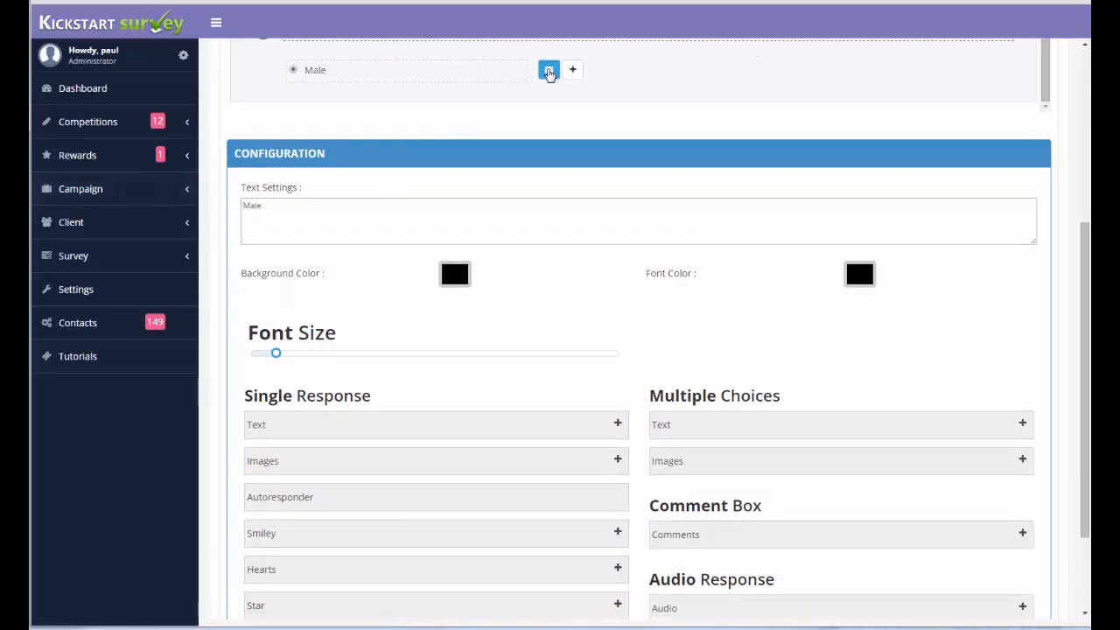
Open the autoresponder setup for the "Male" answer option and close it without choosing an email service.
left_click(548, 71)
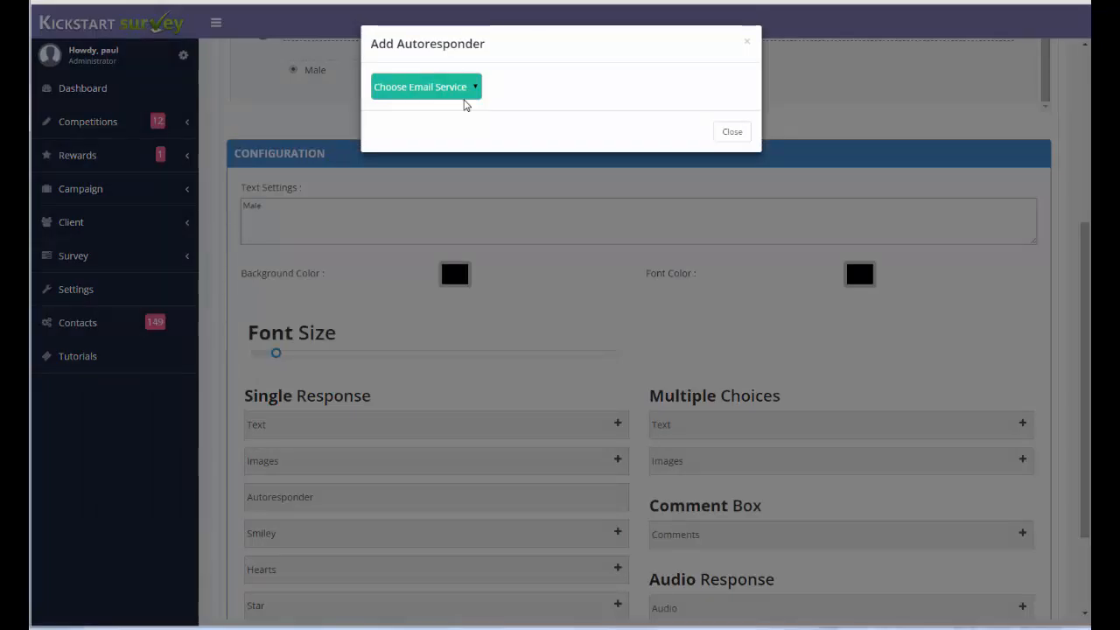
left_click(741, 136)
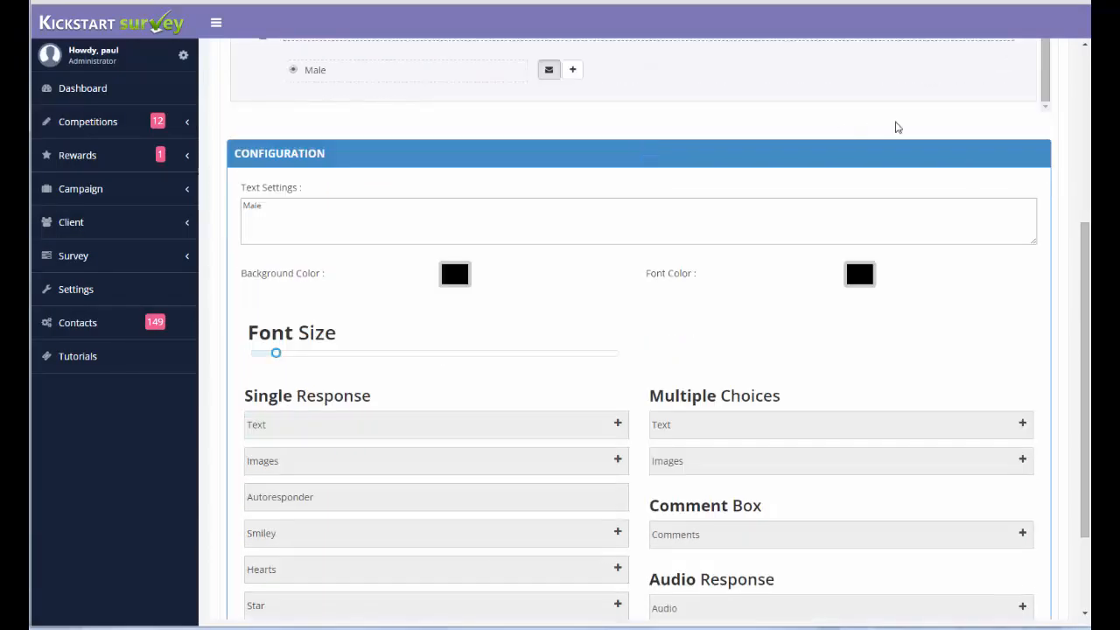
left_click_drag(1087, 263, 1087, 153)
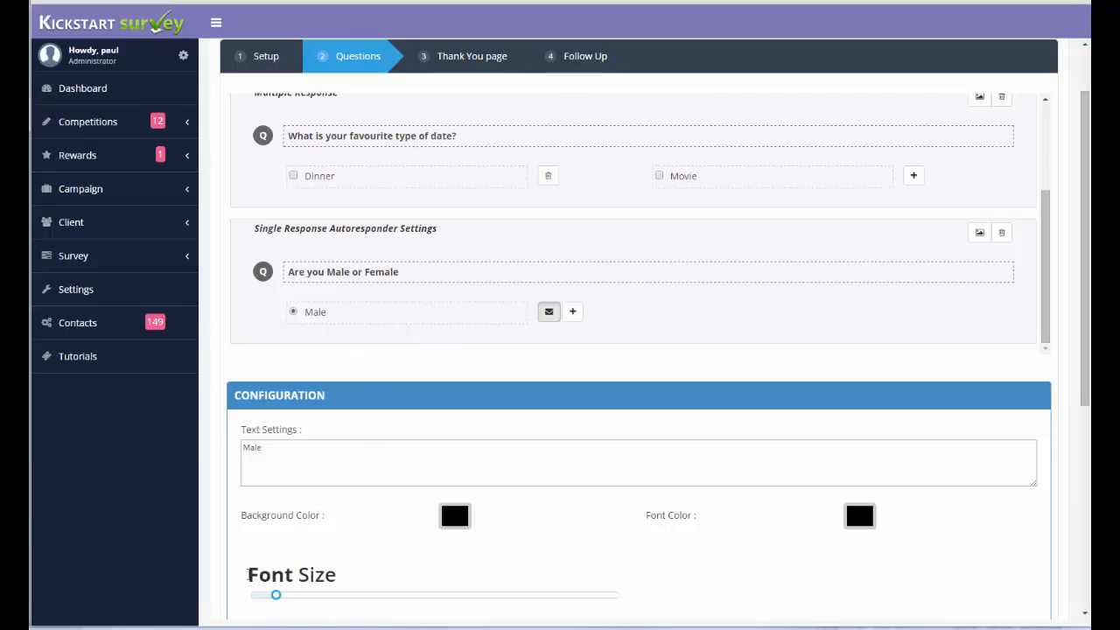
Go to the survey's Thank You page and look through its message and giveaway settings.
scroll(512, 182, "up", 2)
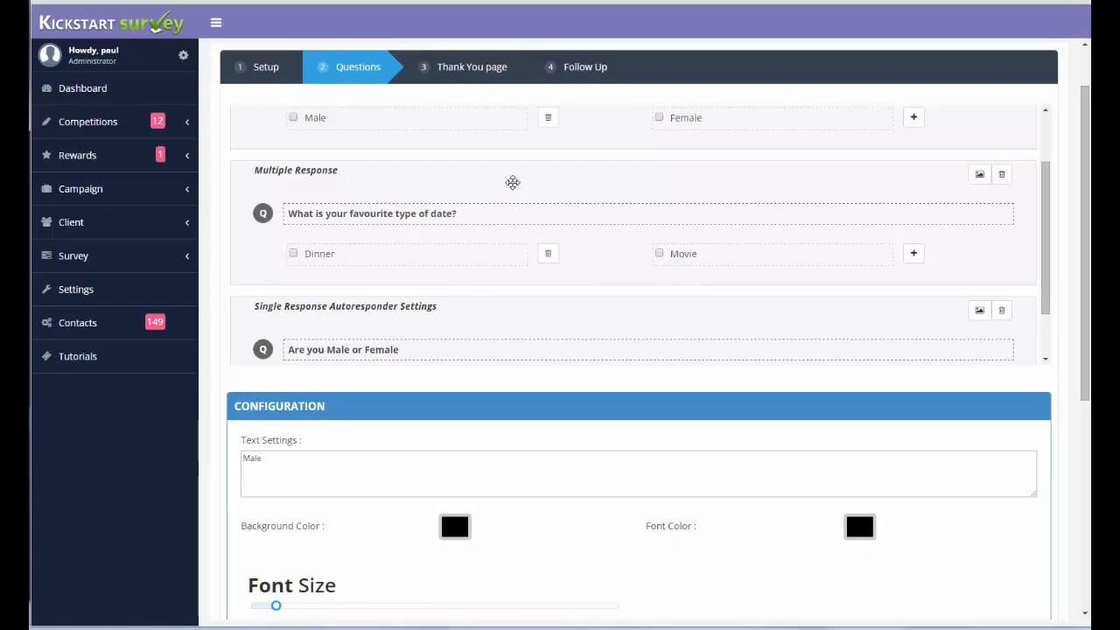
left_click(492, 73)
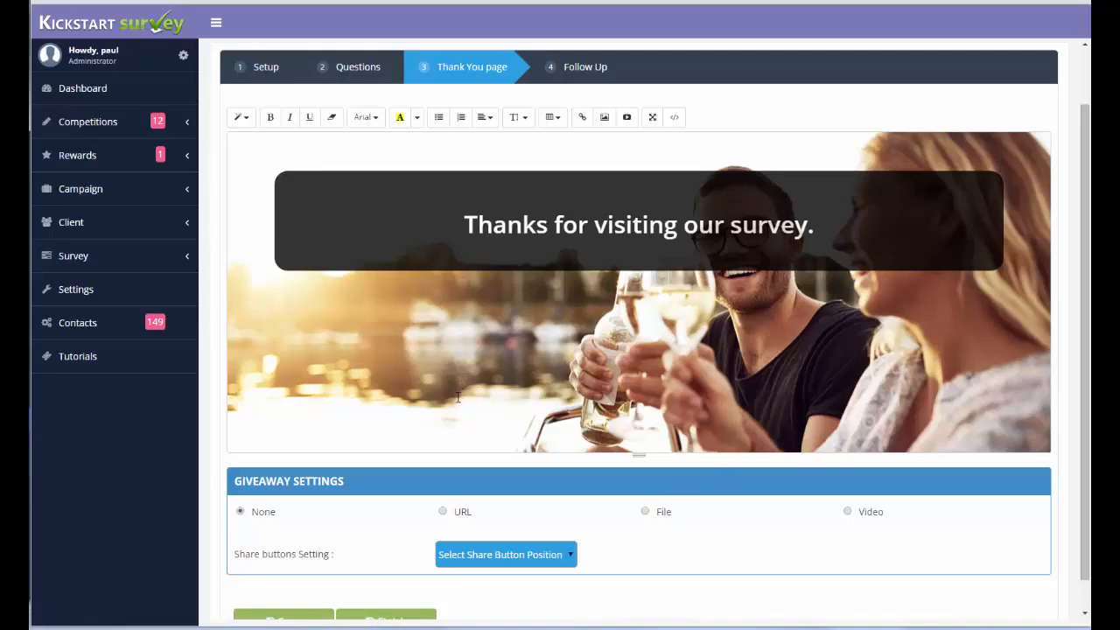
scroll(457, 398, "down", 1)
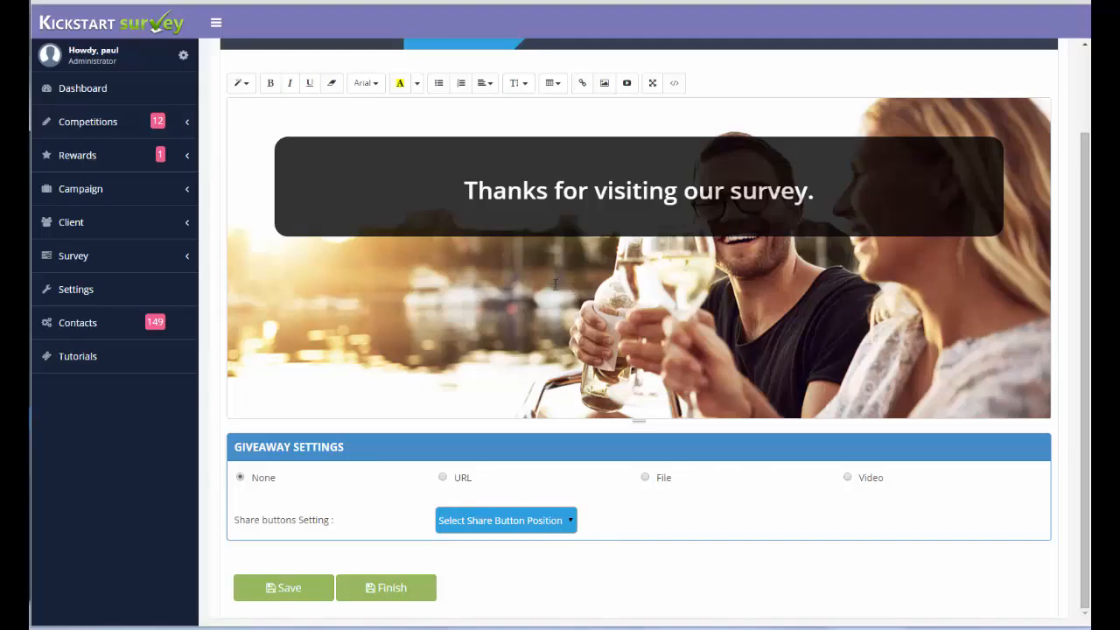
scroll(554, 284, "up", 2)
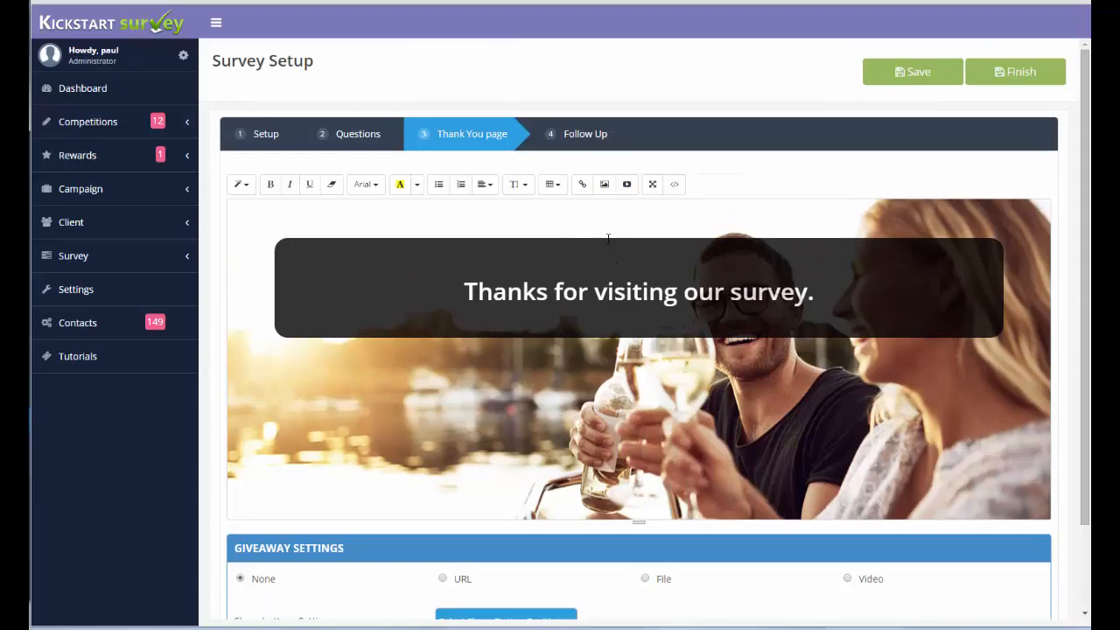
Review the Follow Up page's email form and opt-in settings, then save the survey and dismiss the confirmation.
left_click(596, 146)
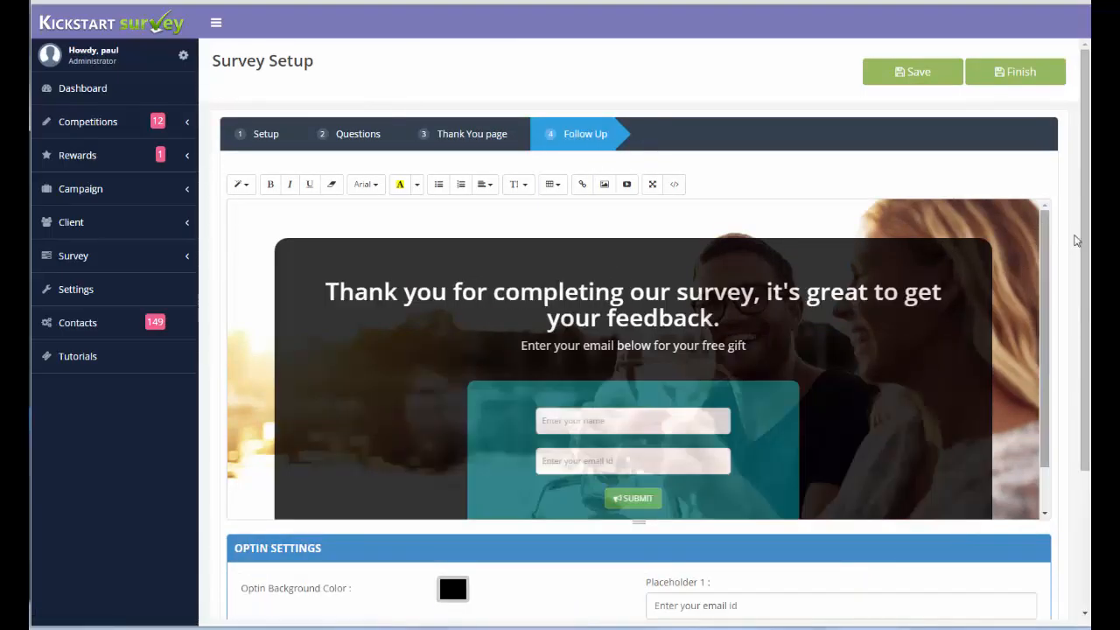
scroll(508, 157, "down", 1)
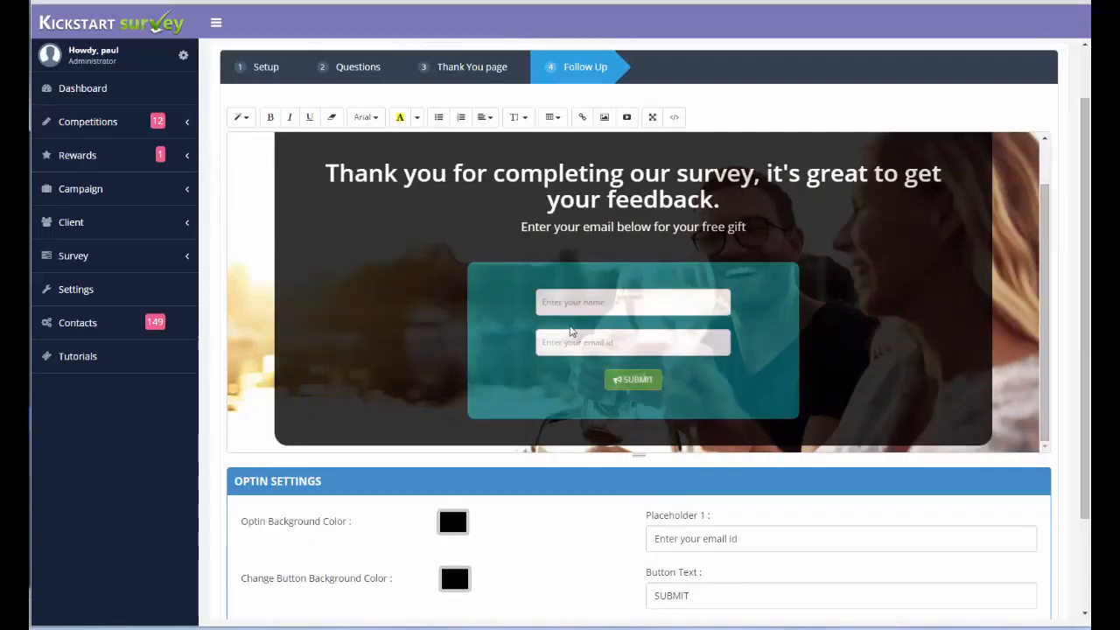
scroll(909, 490, "down", 1)
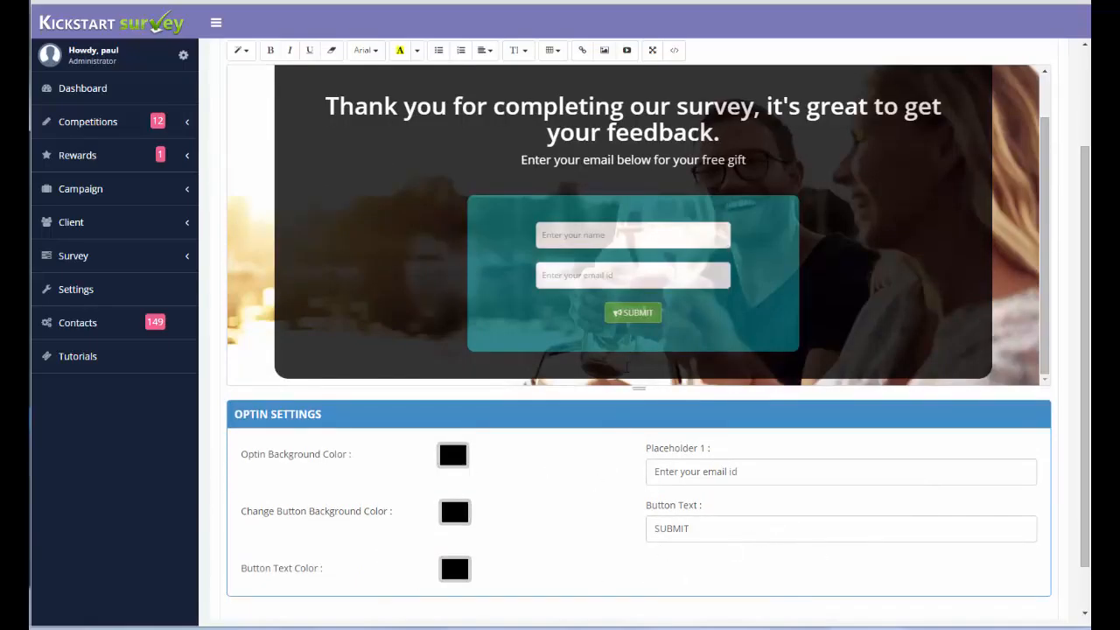
scroll(627, 367, "up", 2)
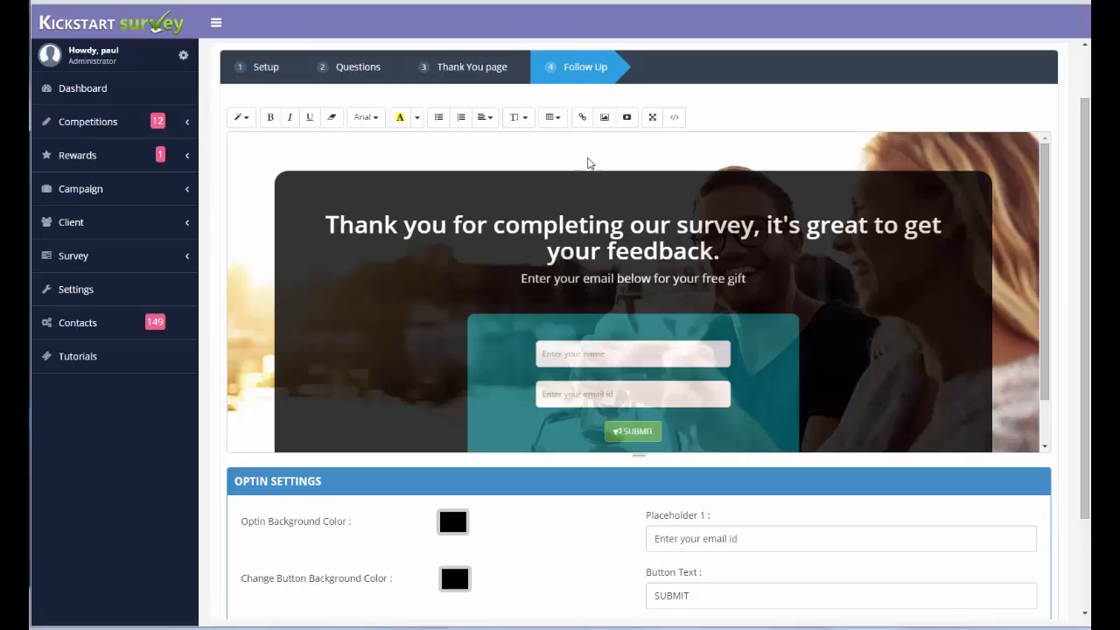
scroll(591, 162, "up", 1)
left_click(910, 73)
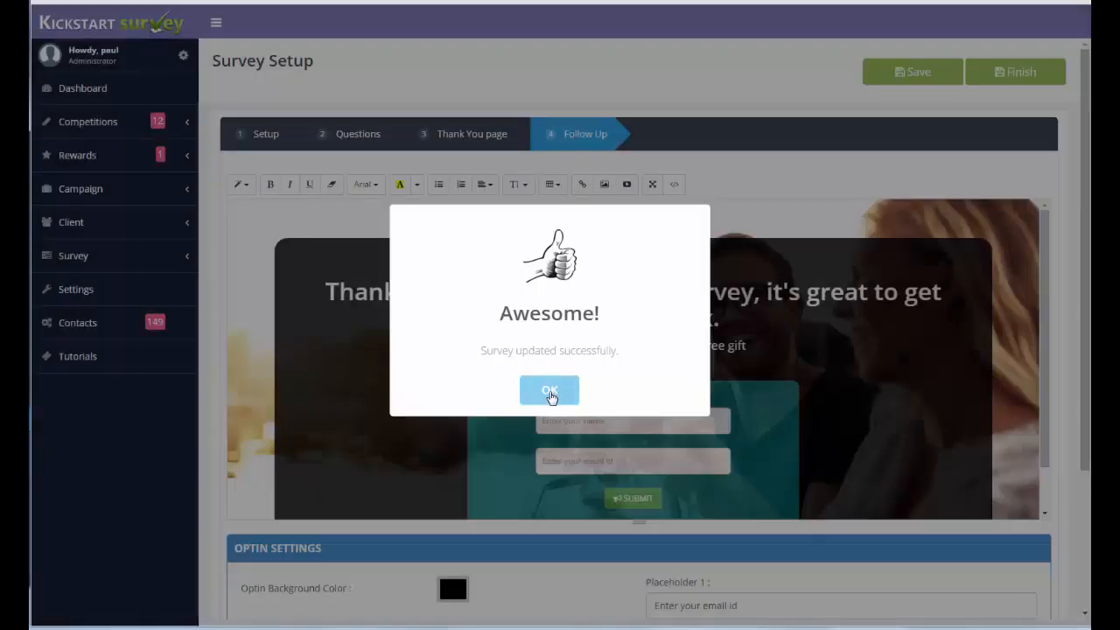
left_click(551, 390)
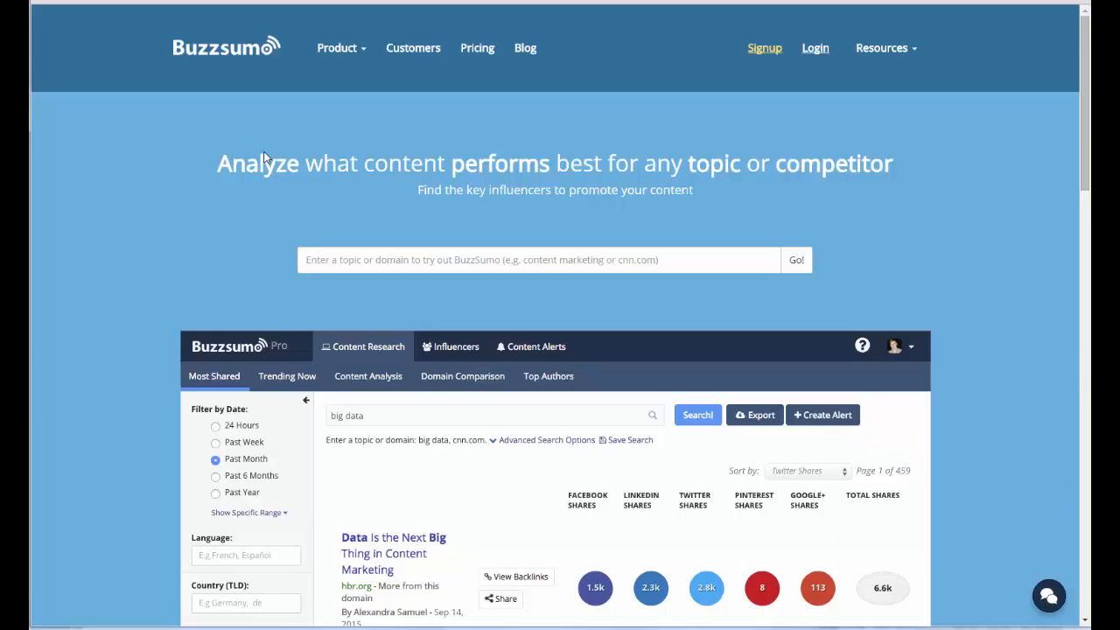
Switch to the BuzzSumo website and search for content on "dating".
left_click(389, 251)
type("dating")
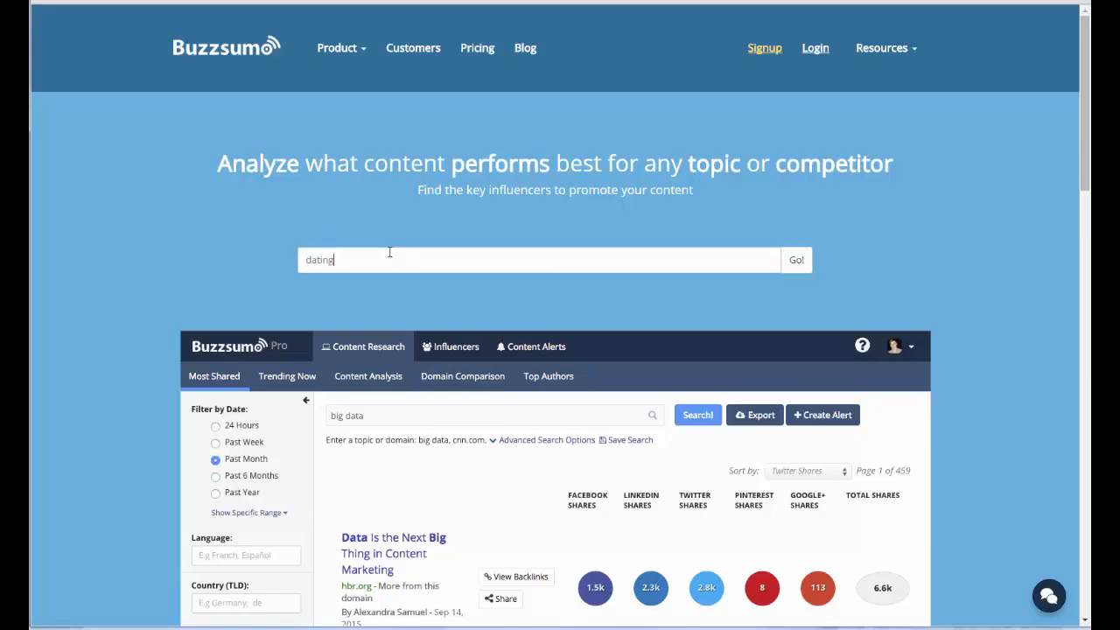
key("Return")
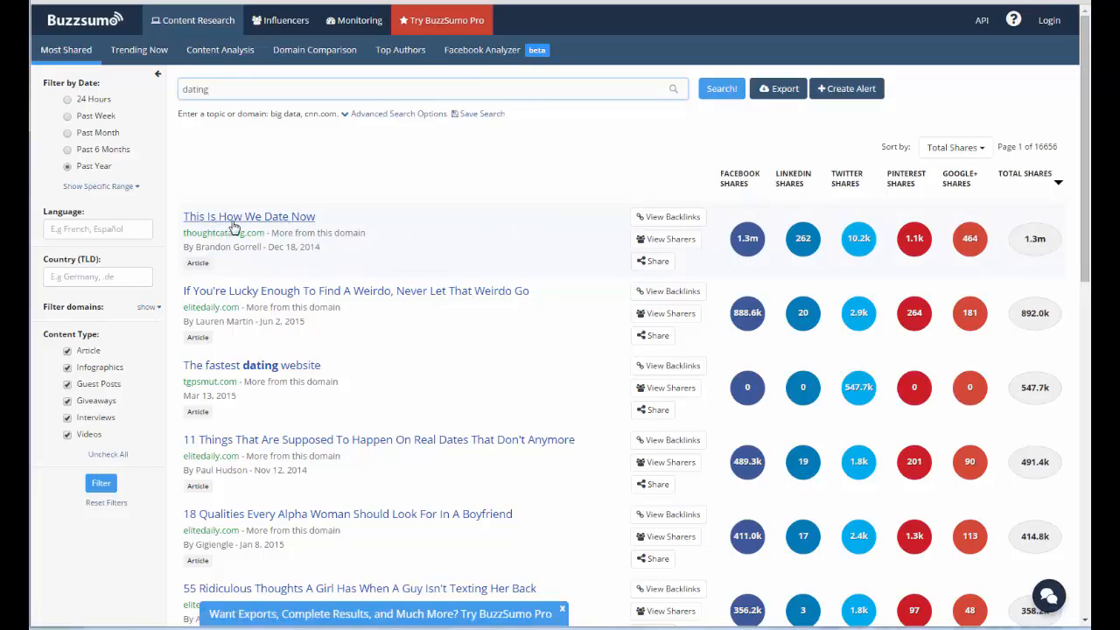
Open the article "This Is How We Date Now", copy its web address and return to the Kickstart Survey setup.
left_click(266, 223)
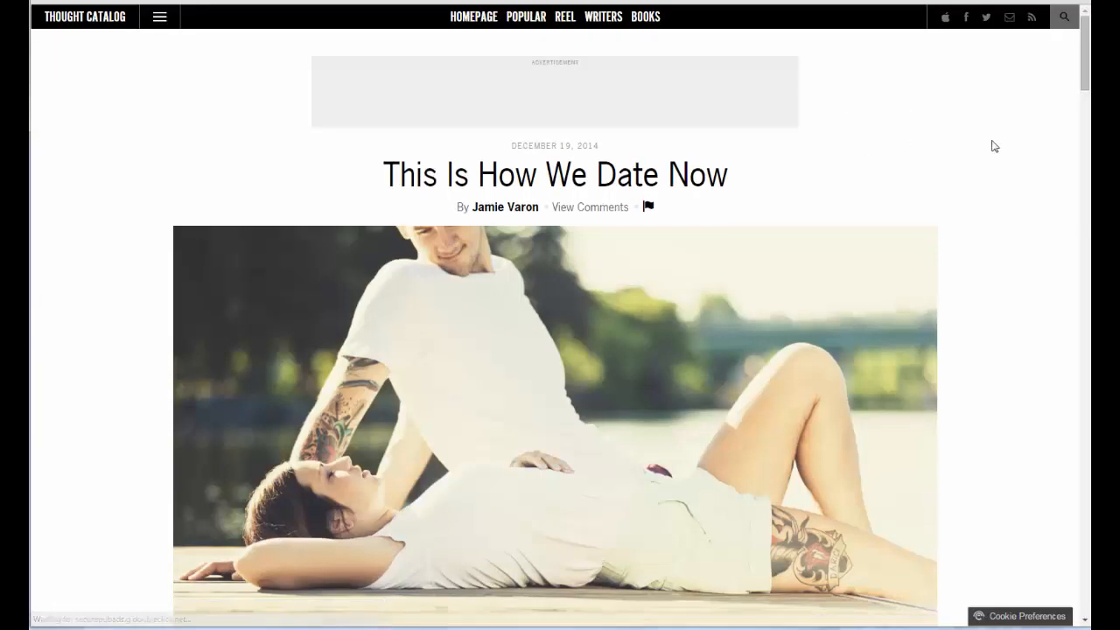
scroll(627, 233, "down", 3)
scroll(625, 249, "up", 3)
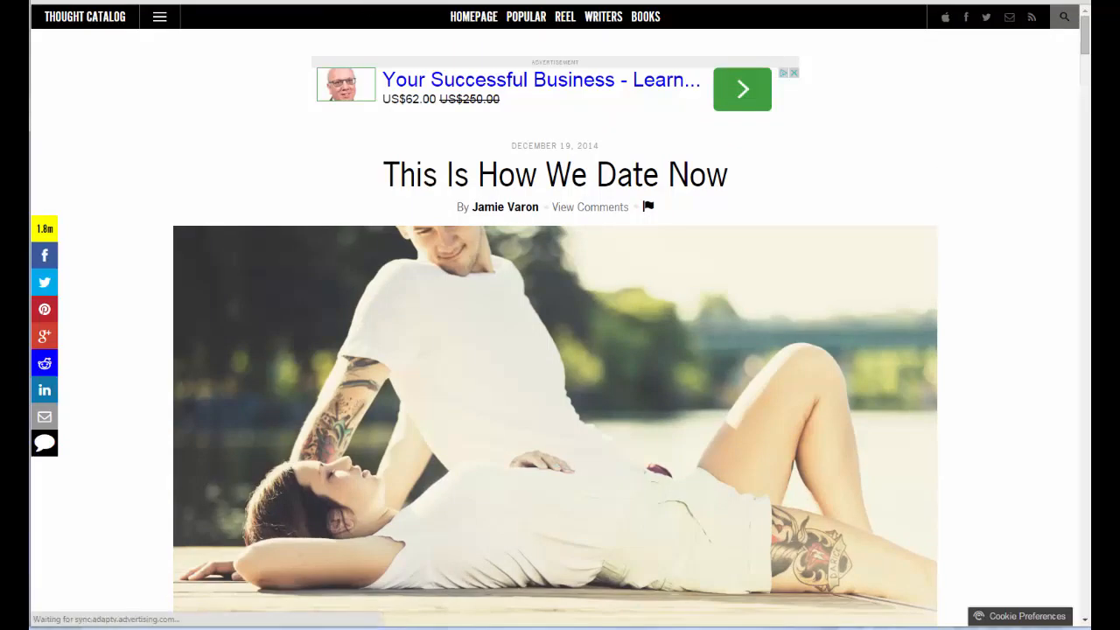
right_click(268, 1)
left_click(317, 34)
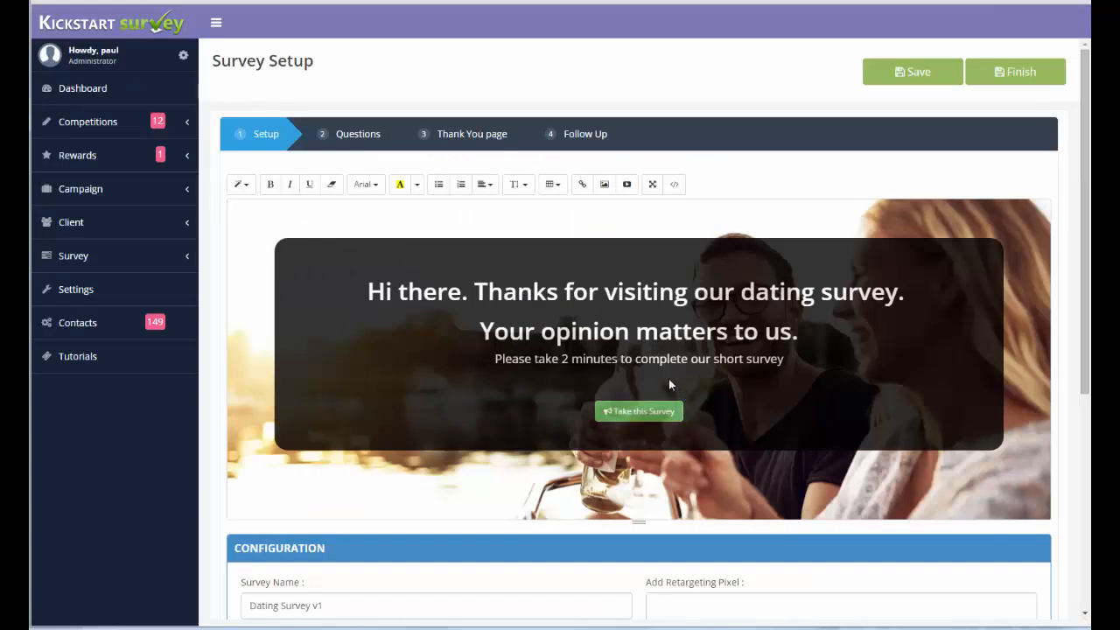
Finish the survey setup and open the share settings of Dating Survey v1 from your surveys.
left_click(1022, 76)
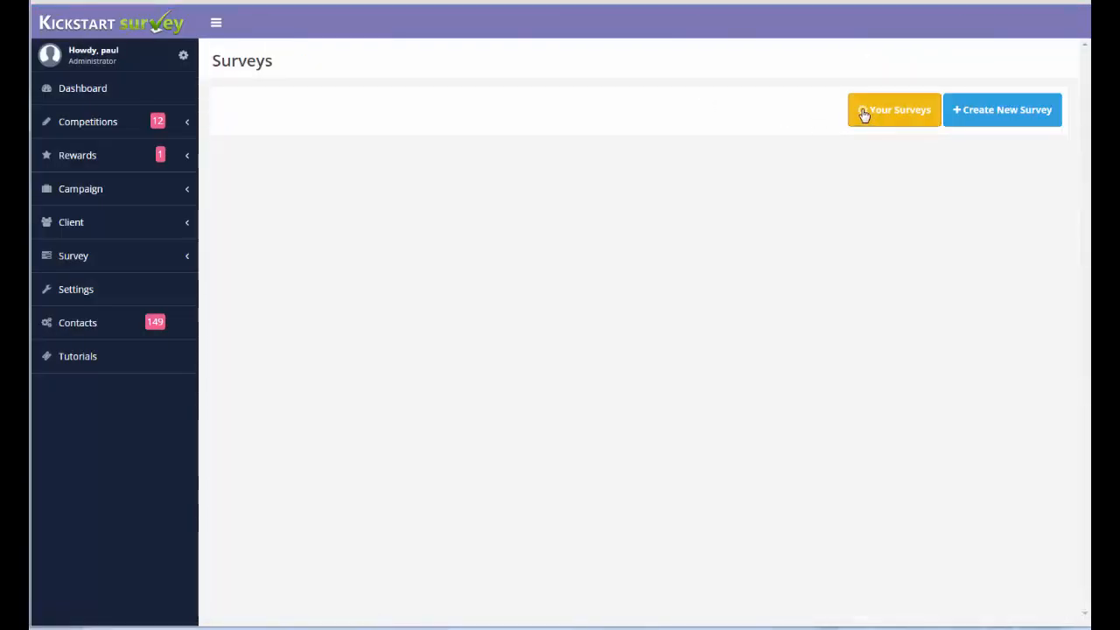
left_click(865, 113)
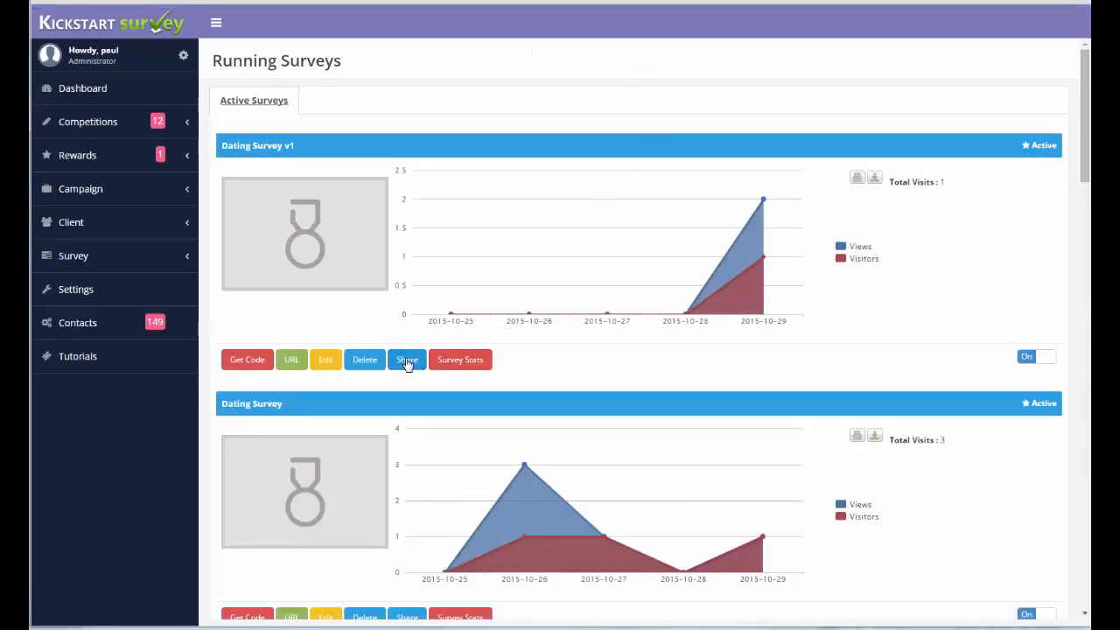
left_click(407, 359)
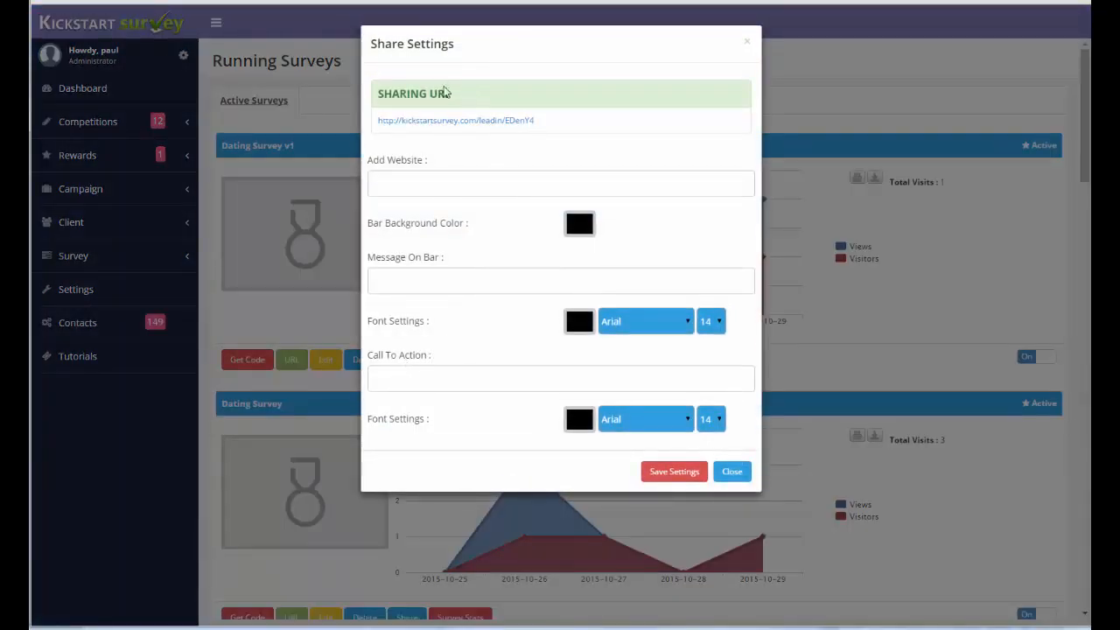
Add the copied article address as the website and set the bar message to "Take our survey and get a free Dating Guide".
left_click(406, 180)
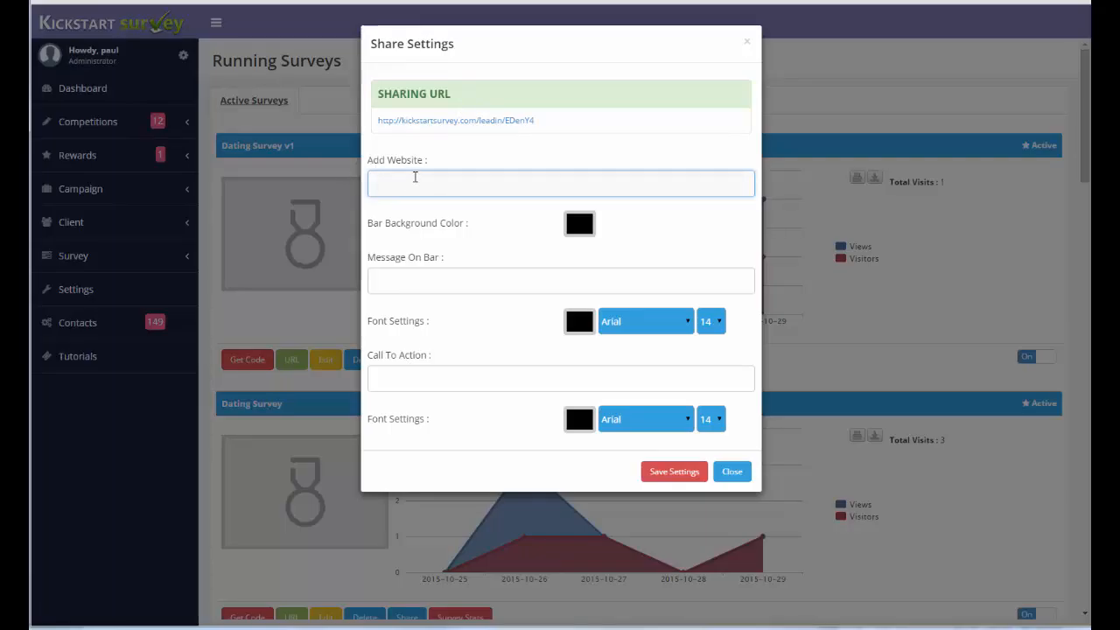
key("ctrl+v")
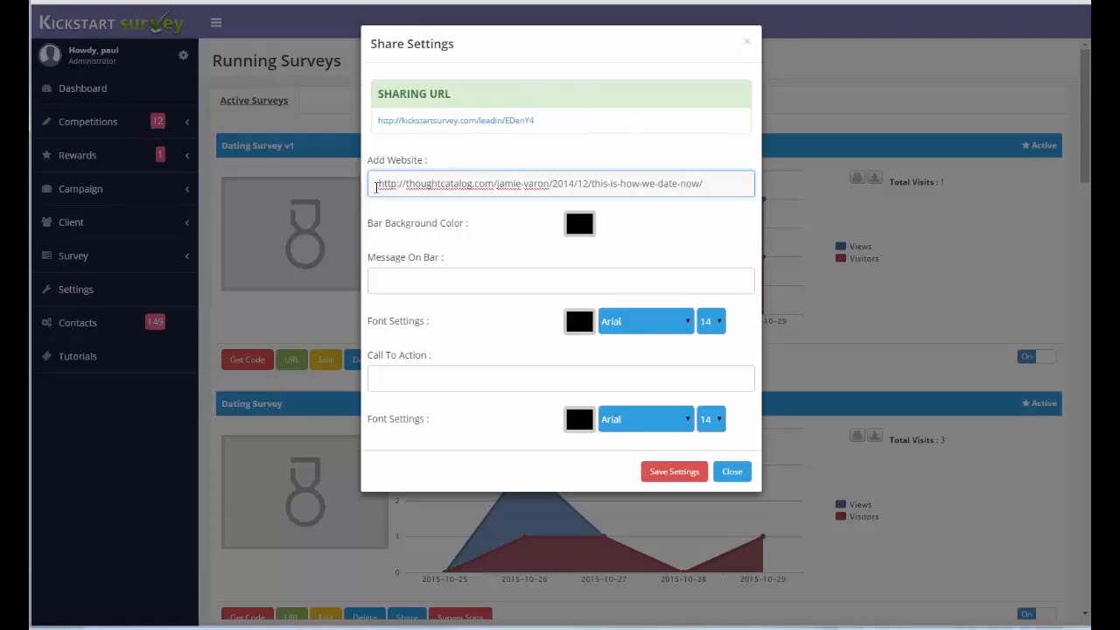
left_click(461, 284)
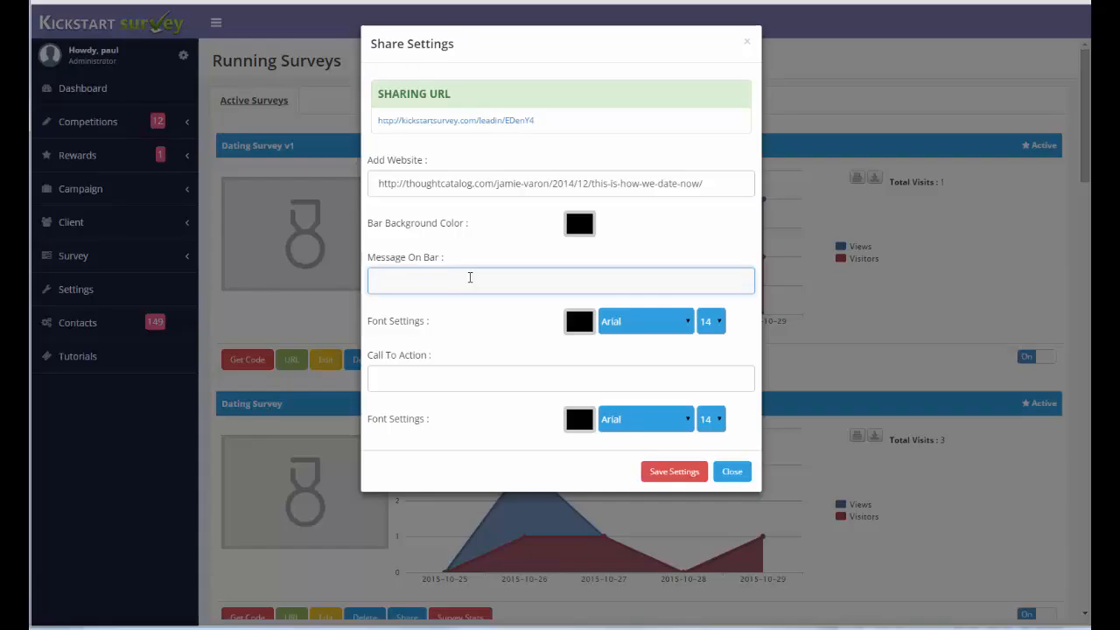
type("Take our survey ")
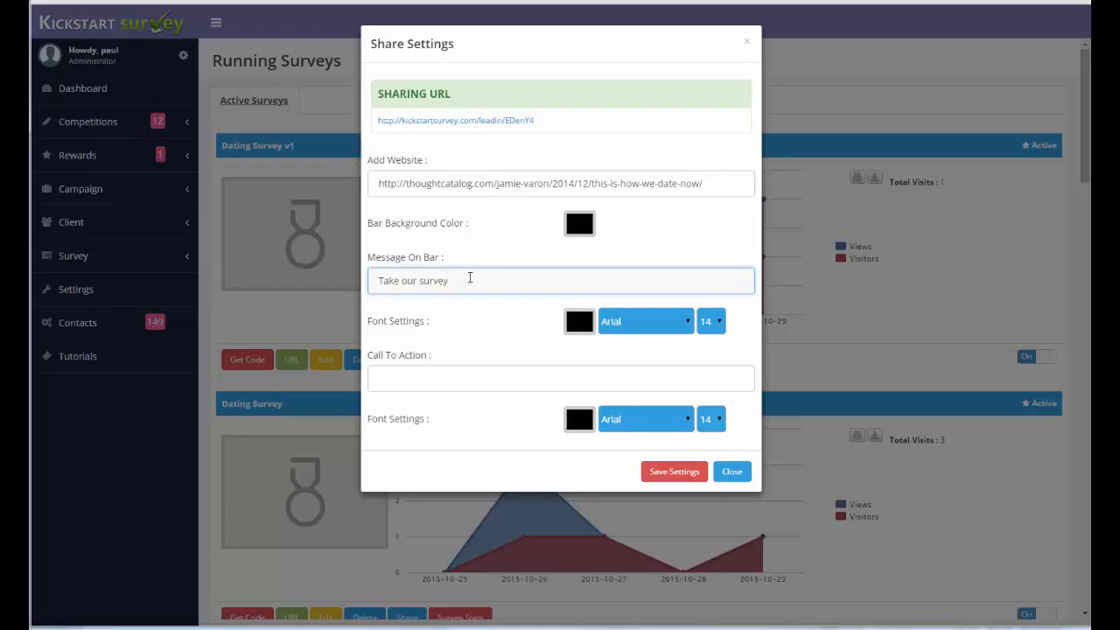
type("and get a free Dating Guide")
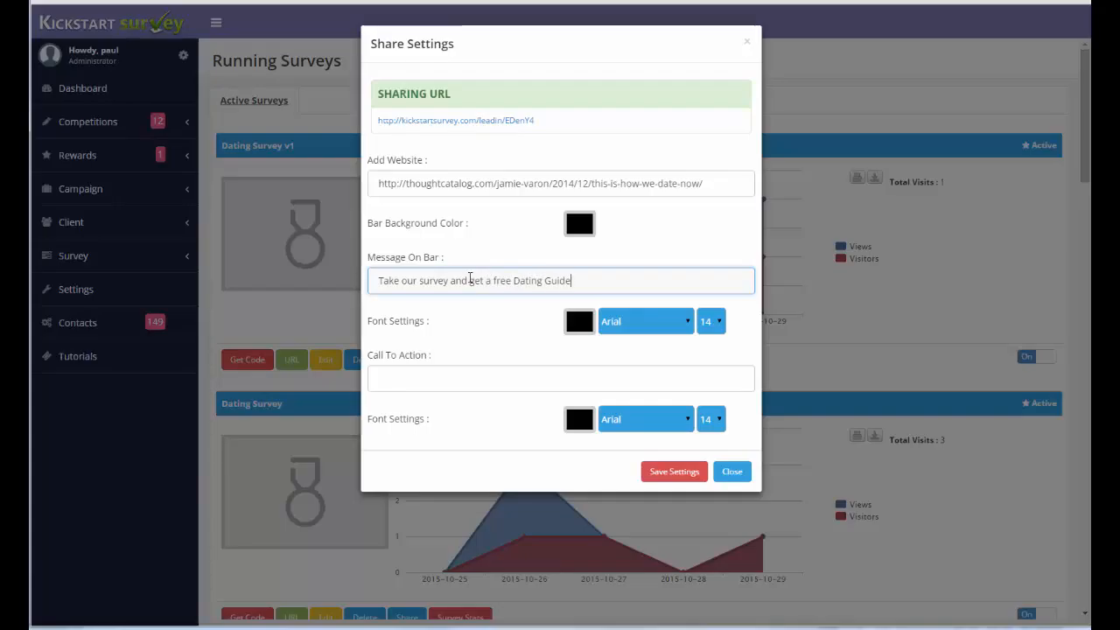
Set the call to action to "Click here now!" and save the share settings.
left_click(434, 377)
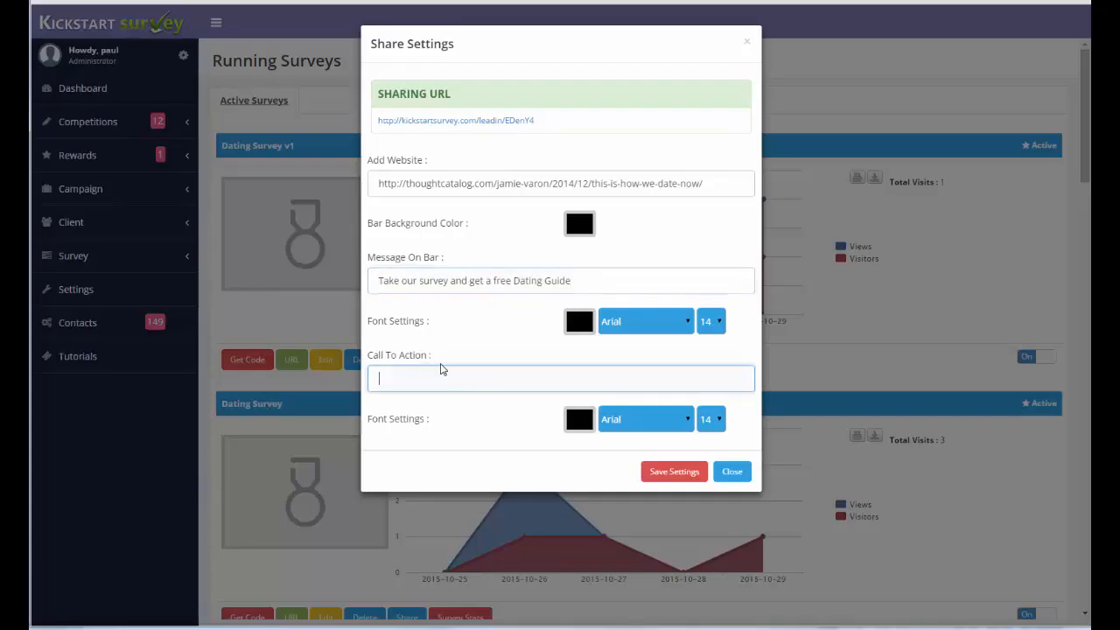
type("Click her en")
key("BackSpace")
key("BackSpace")
key("BackSpace")
type("e ")
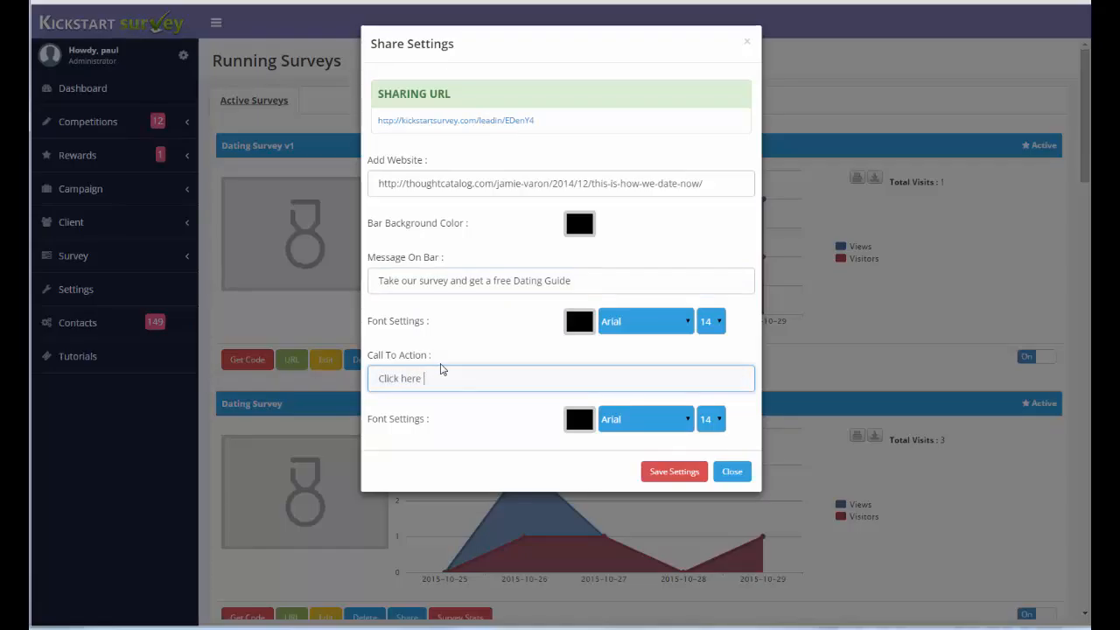
type("now!")
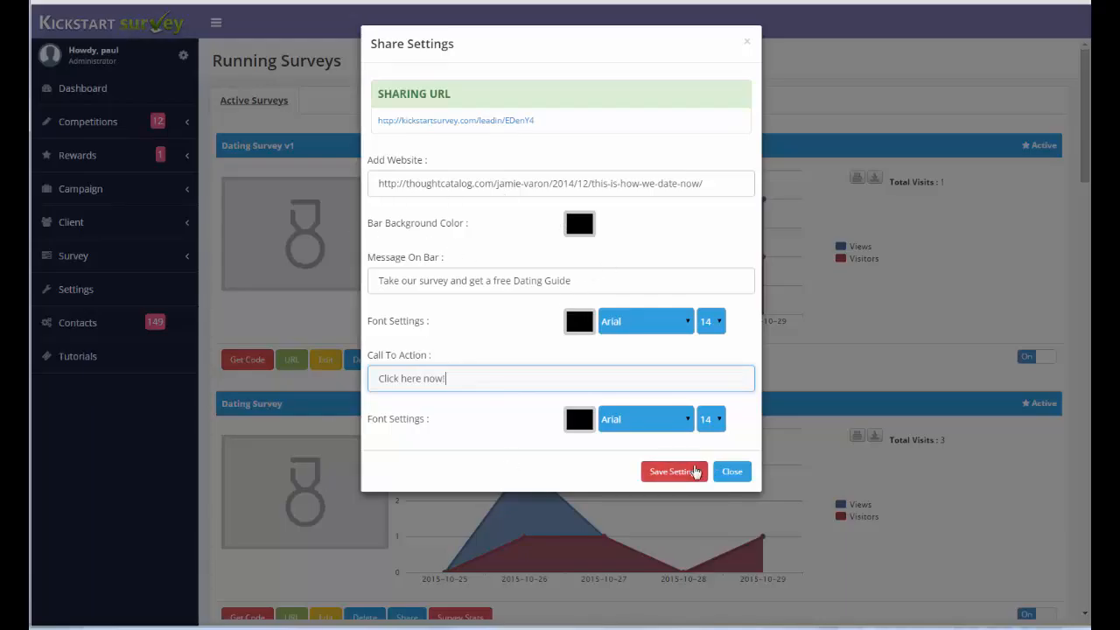
left_click(682, 471)
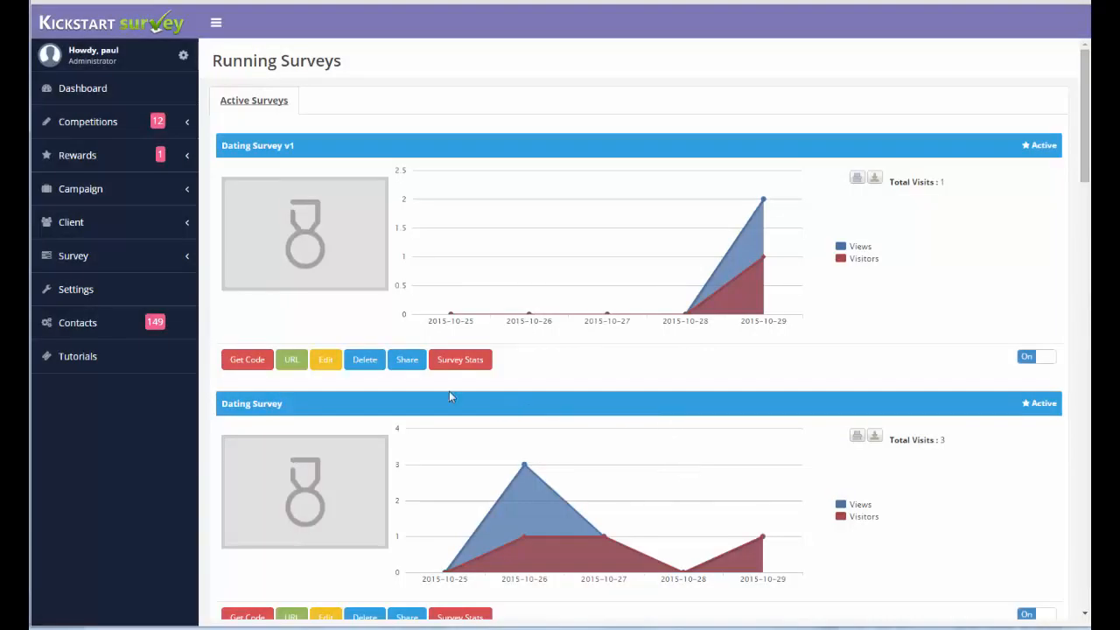
Reopen the share settings of Dating Survey v1 and open its sharing URL.
left_click(408, 364)
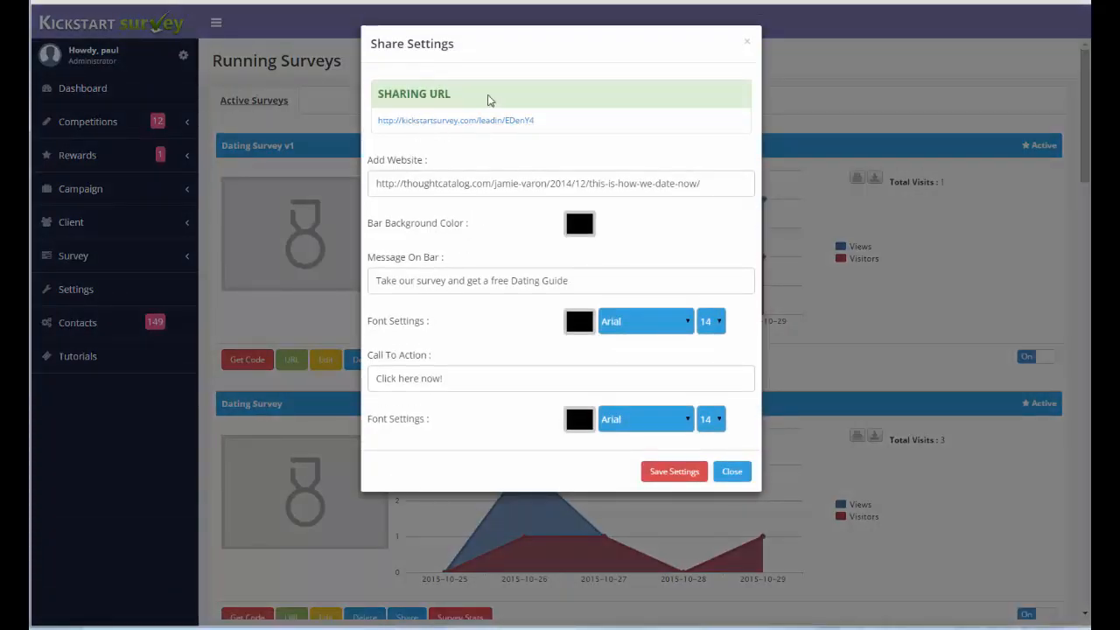
left_click_drag(557, 125, 401, 129)
left_click(403, 130)
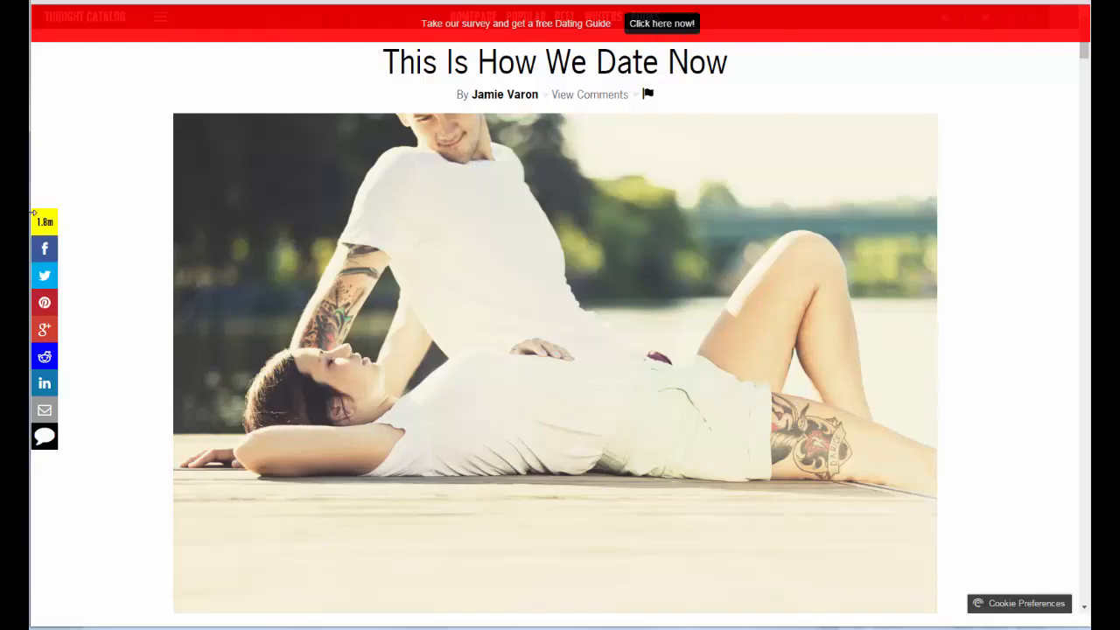
Launch the survey from the bar above the article and complete it with the answers "Male" and "Dinner".
left_click(679, 24)
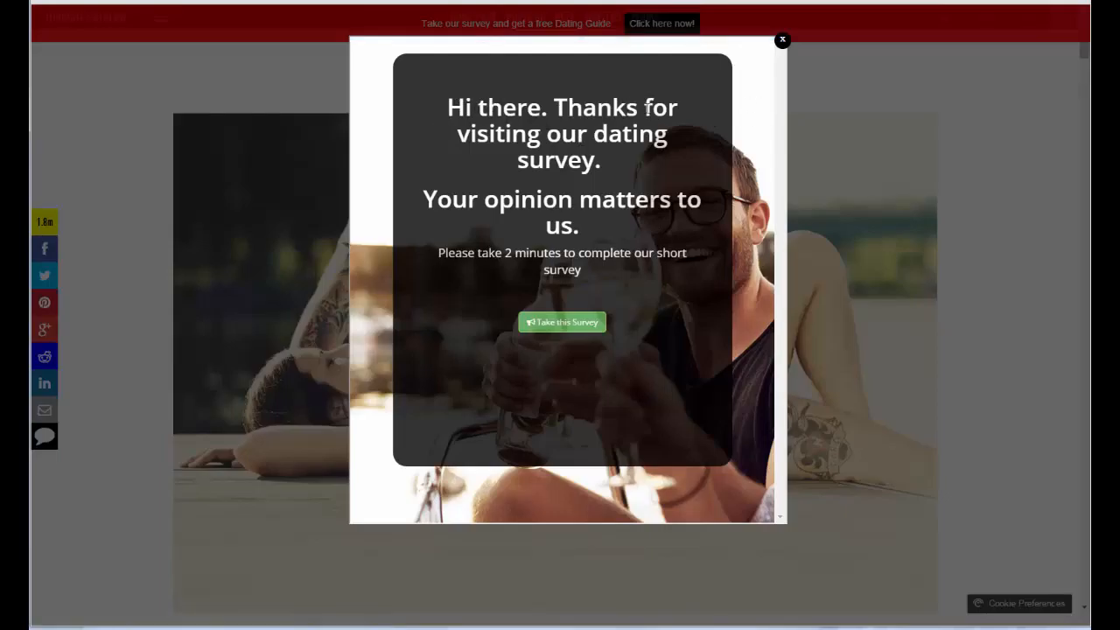
left_click(561, 322)
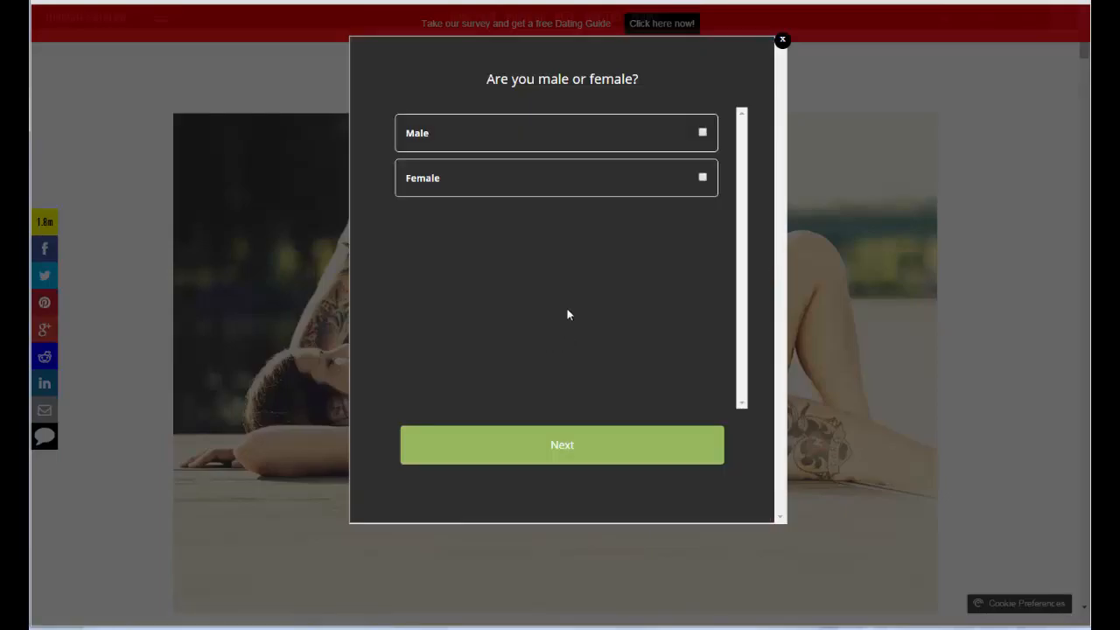
left_click(702, 132)
left_click(564, 455)
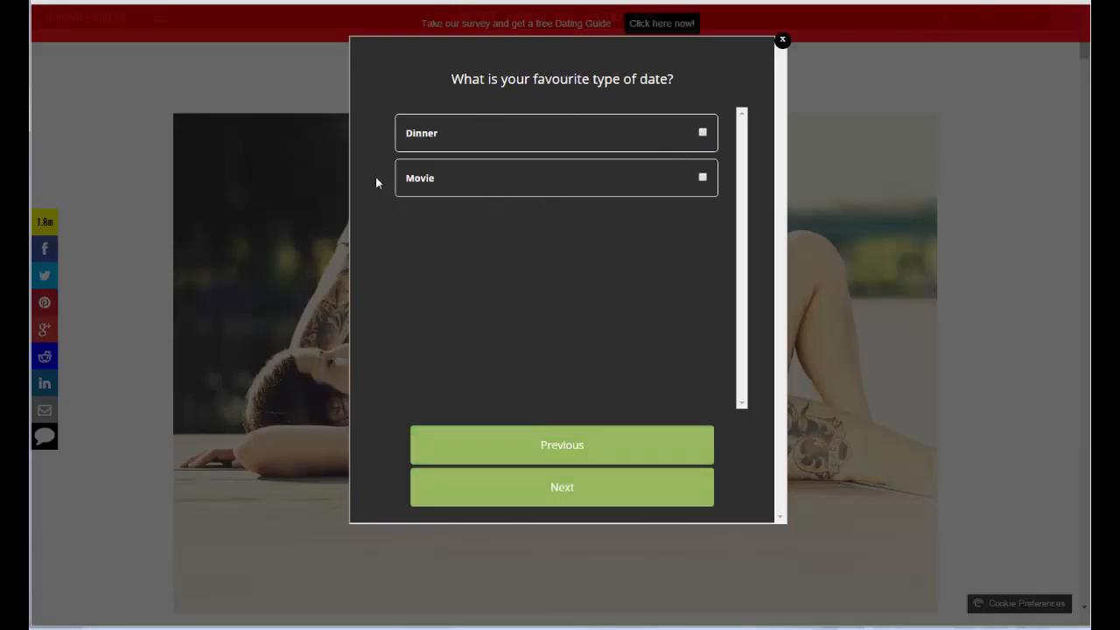
left_click(701, 132)
left_click(573, 487)
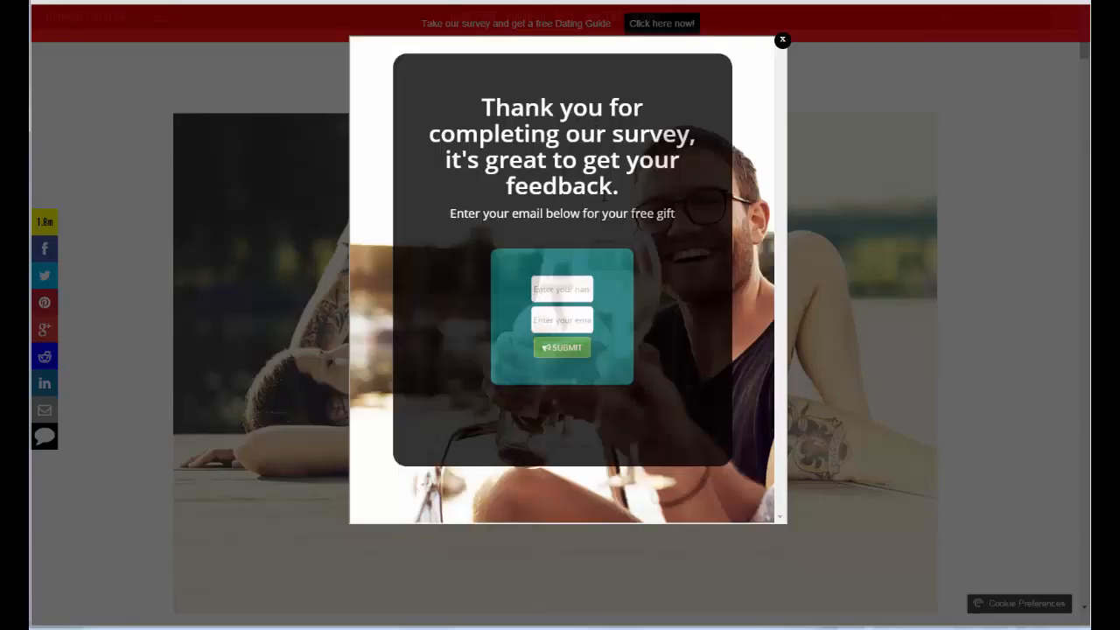